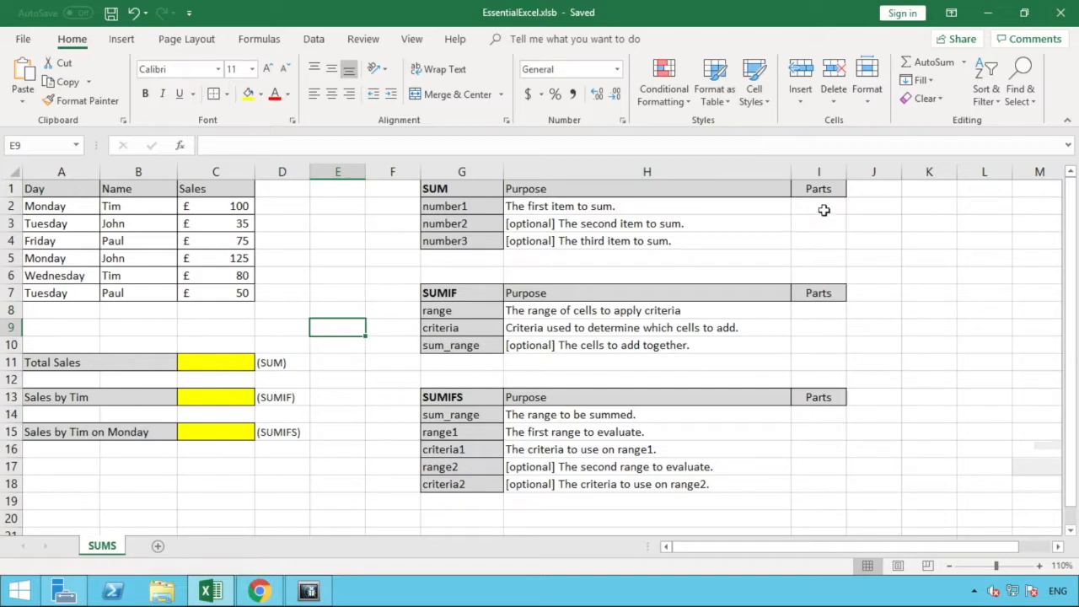
Enter C2,C3,C4 as the number1 part of the SUM reference table in cell I2.
left_click(823, 210)
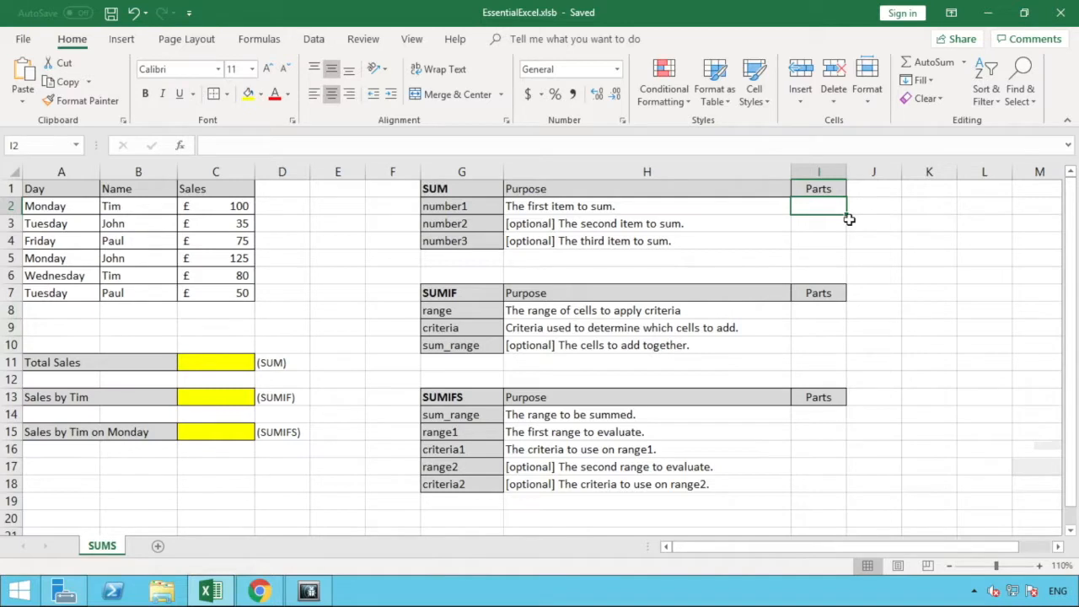
type("C")
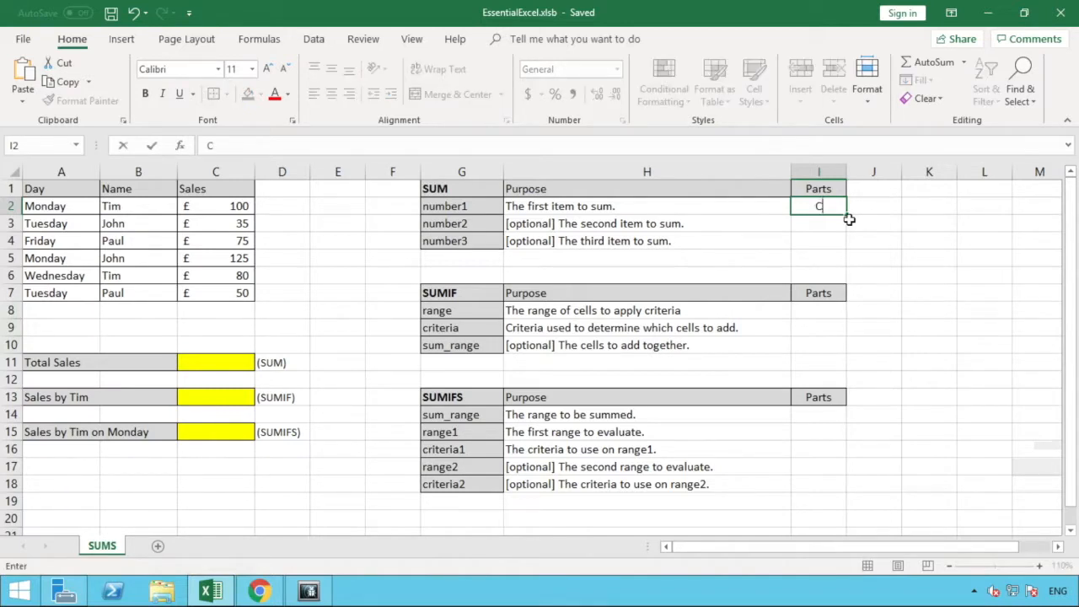
type("2,C3,C4")
key("Return")
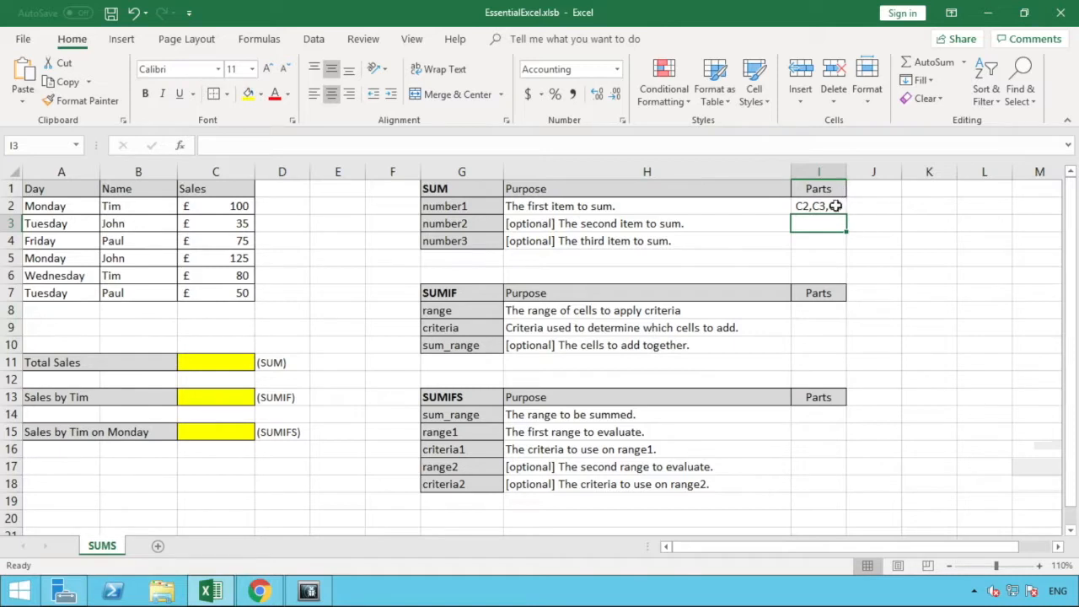
Clear the number1 part of the SUM reference table in cell I2.
left_click(834, 206)
key("BackSpace")
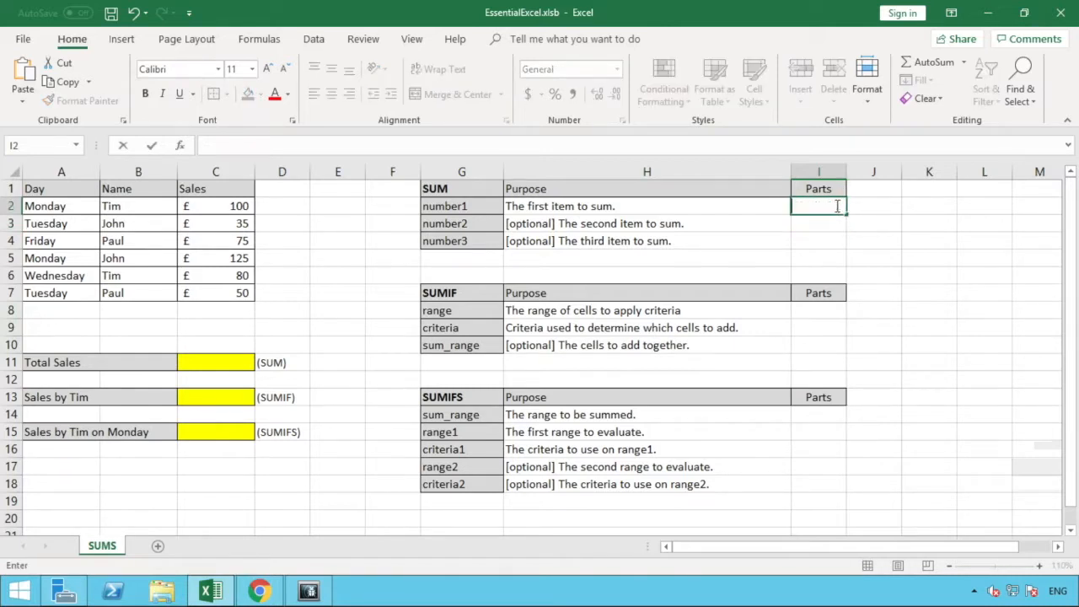
left_click(849, 222)
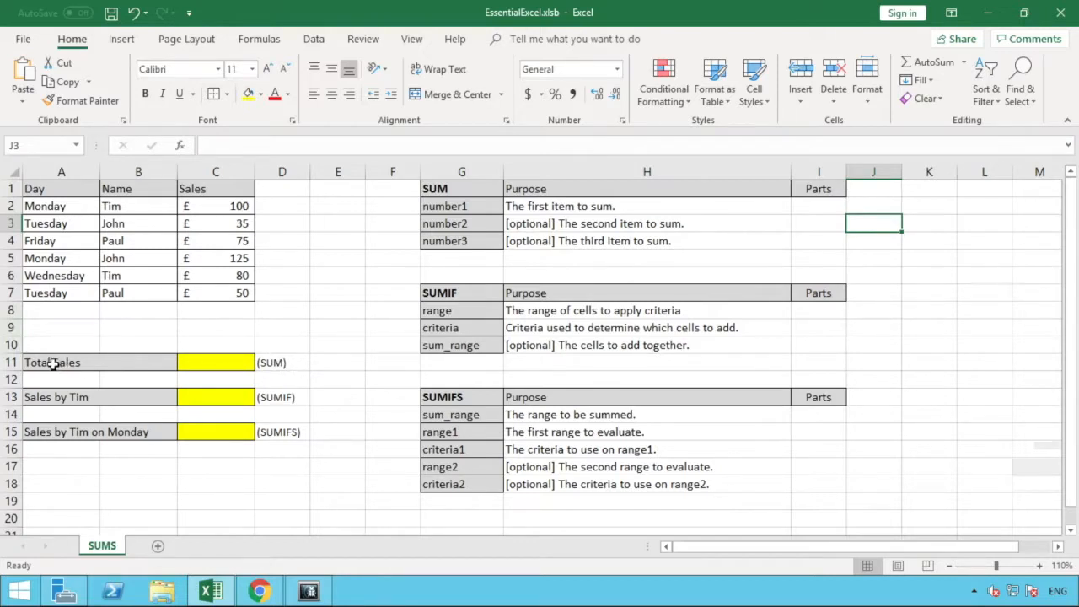
Enter the formula =SUM(C2,C3,C4) in the yellow Total Sales cell C11.
left_click(225, 361)
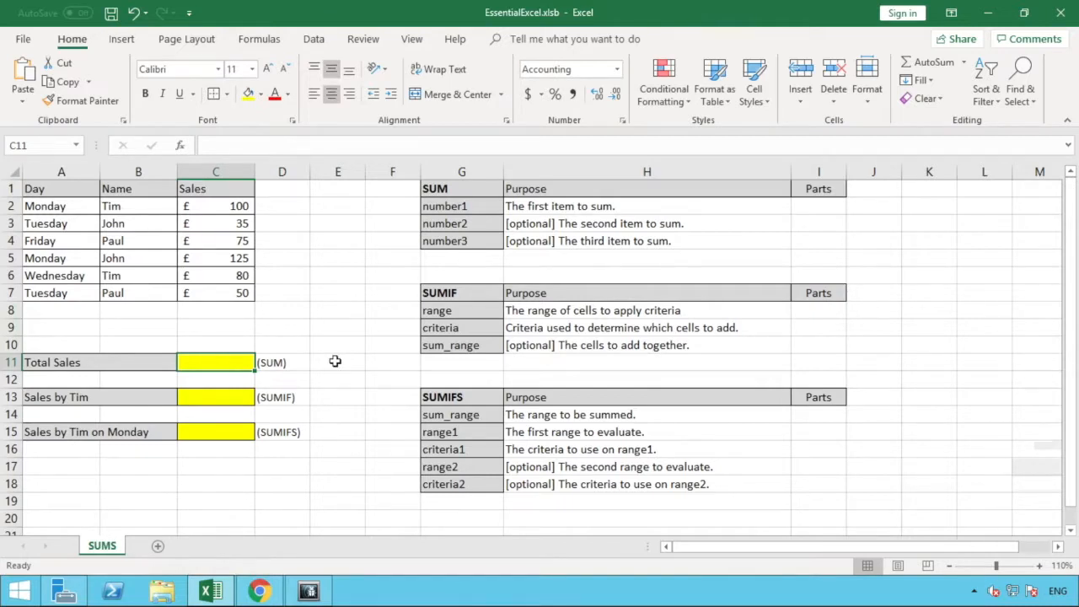
type("=sum")
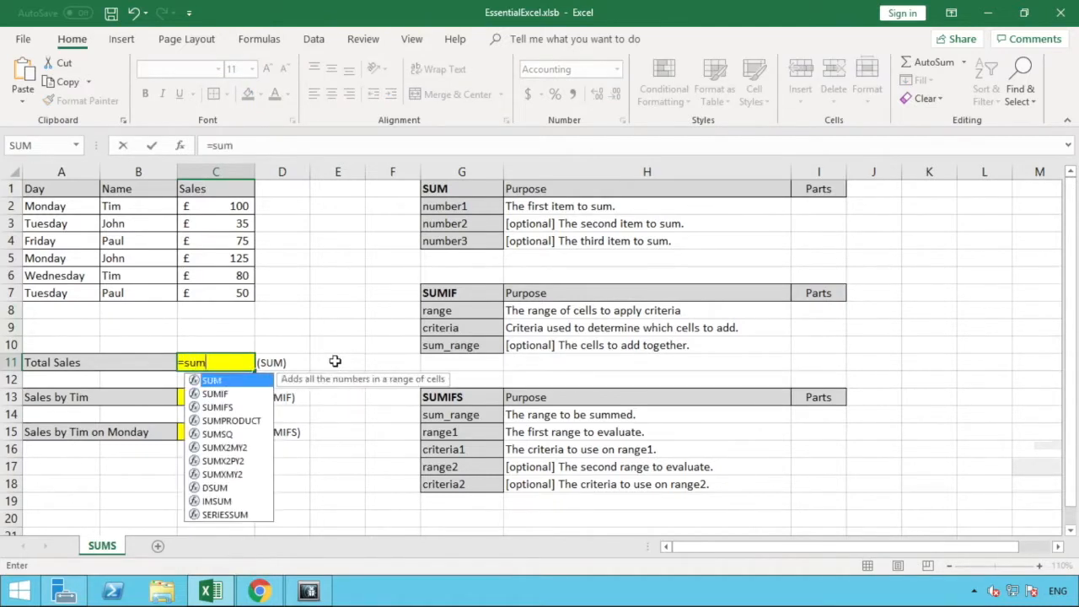
type("(")
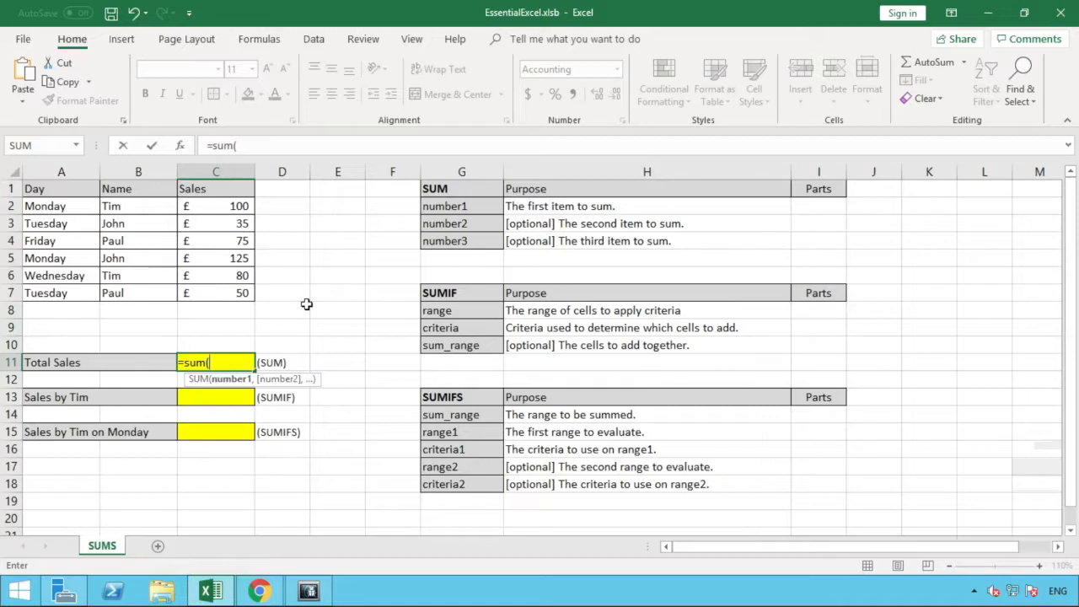
type("C2")
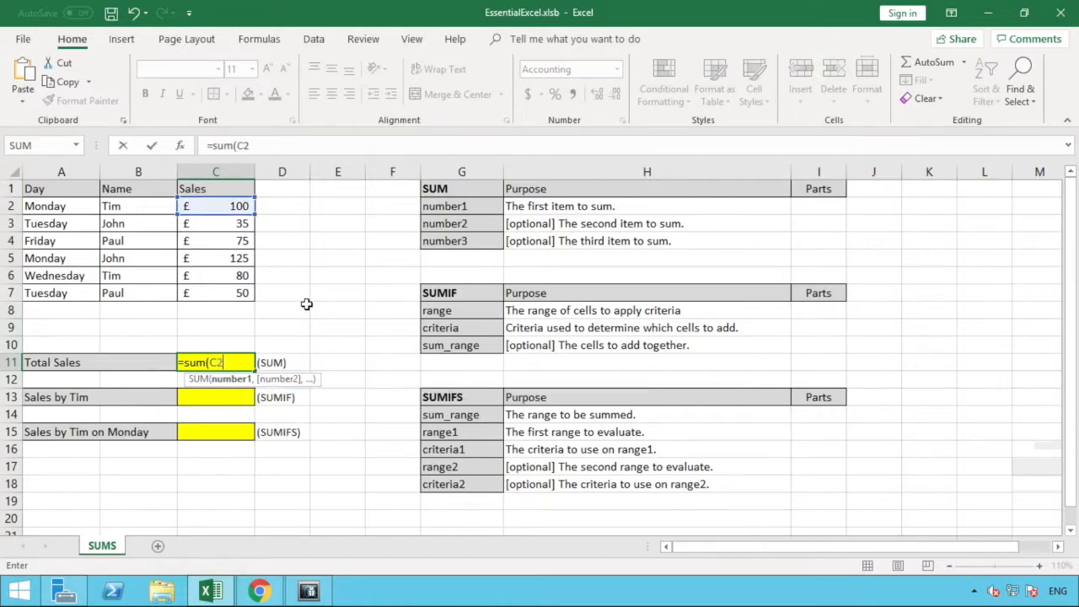
type(",C")
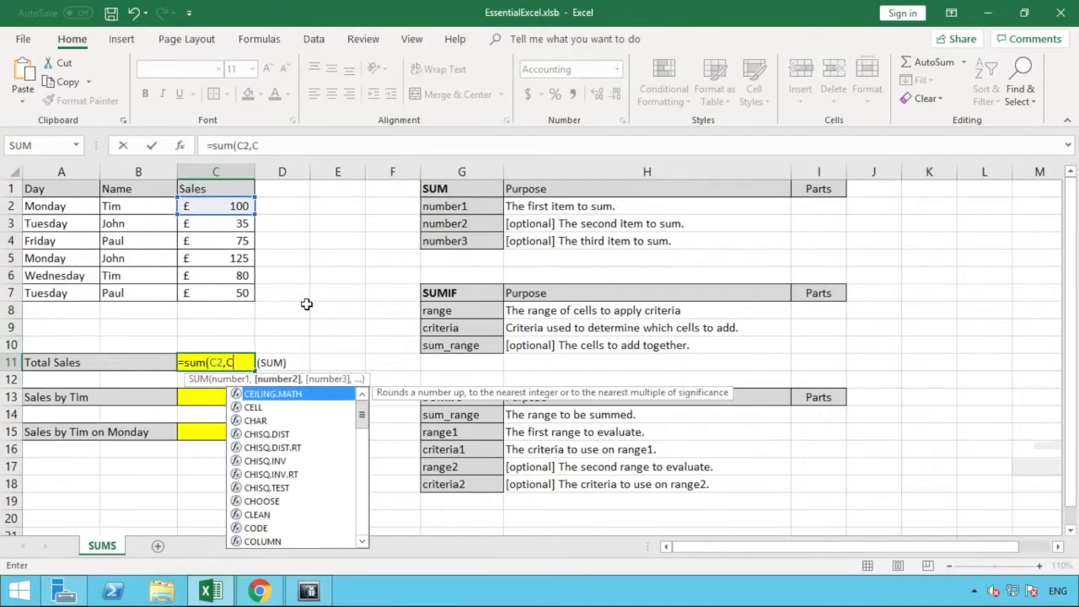
type("3,")
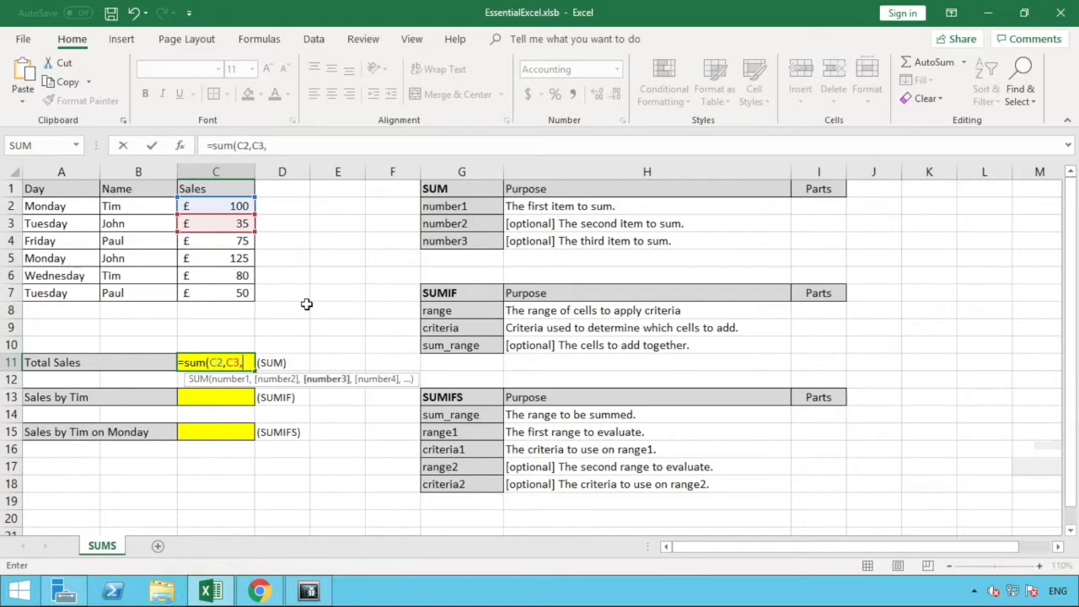
type("C$")
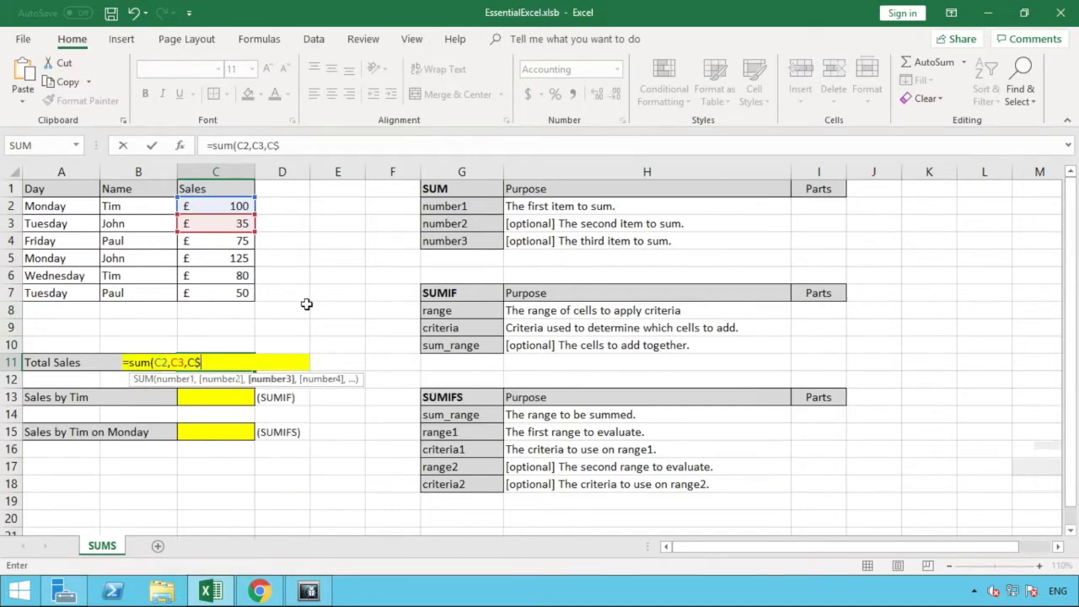
key("BackSpace")
type("4")
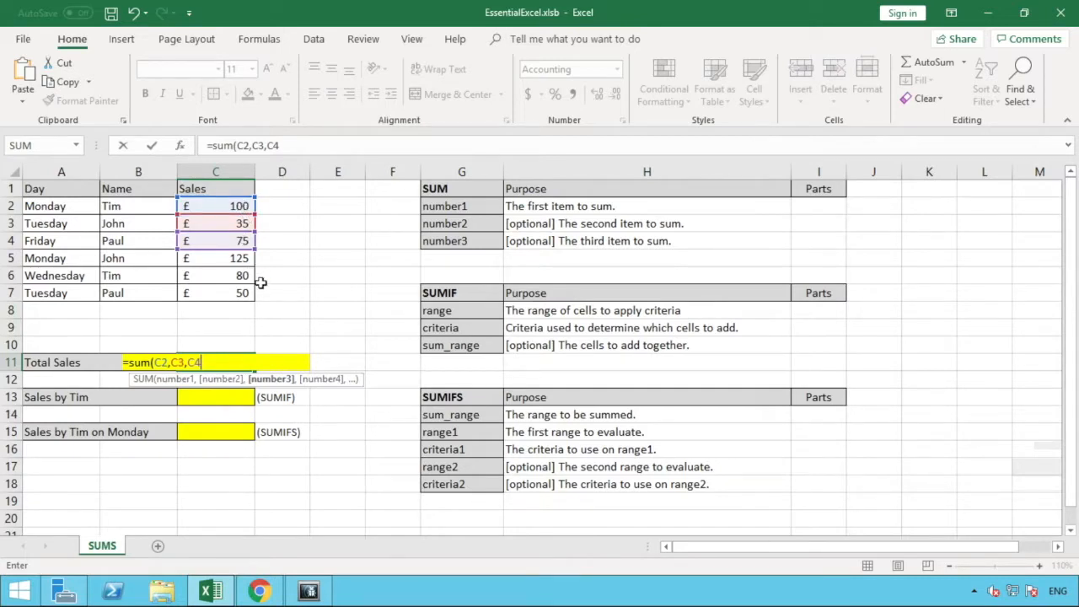
type(")")
key("Return")
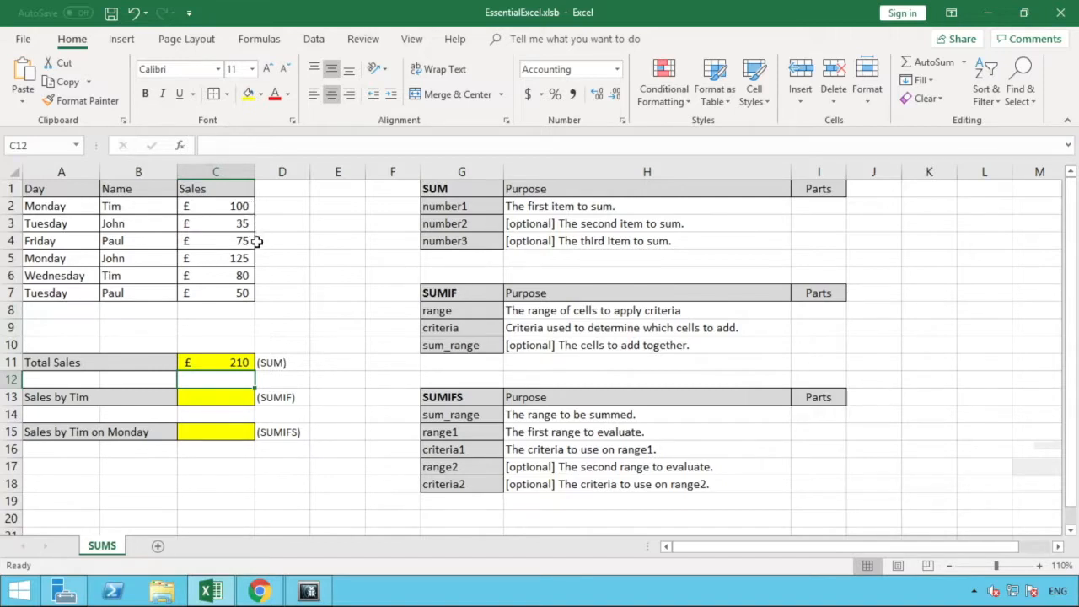
Replace the individual cell references in the Total Sales formula with the range C2:C4.
left_click_drag(236, 208, 232, 244)
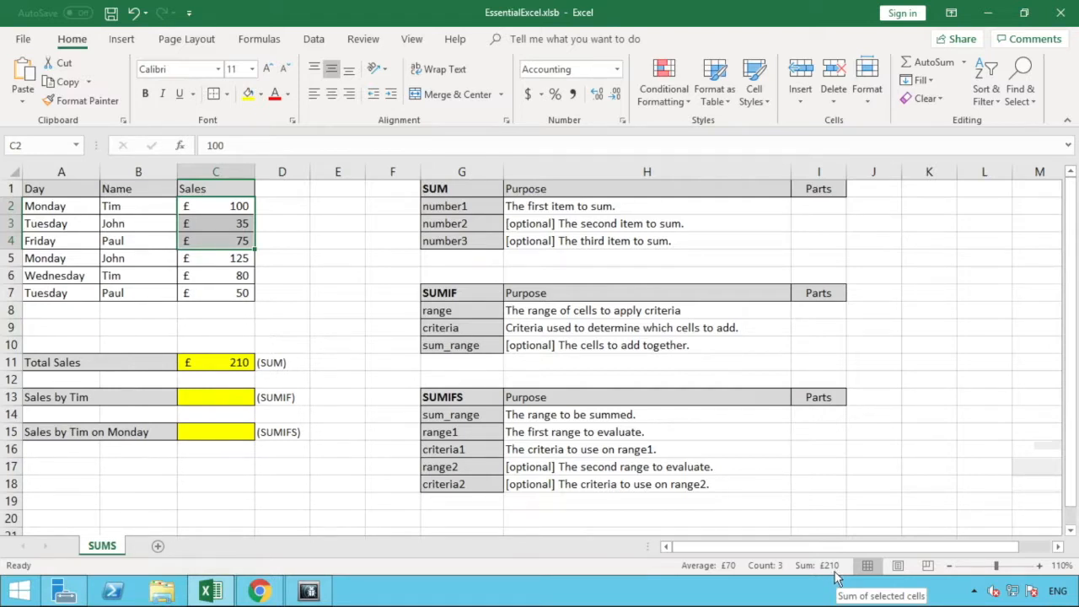
left_click(235, 364)
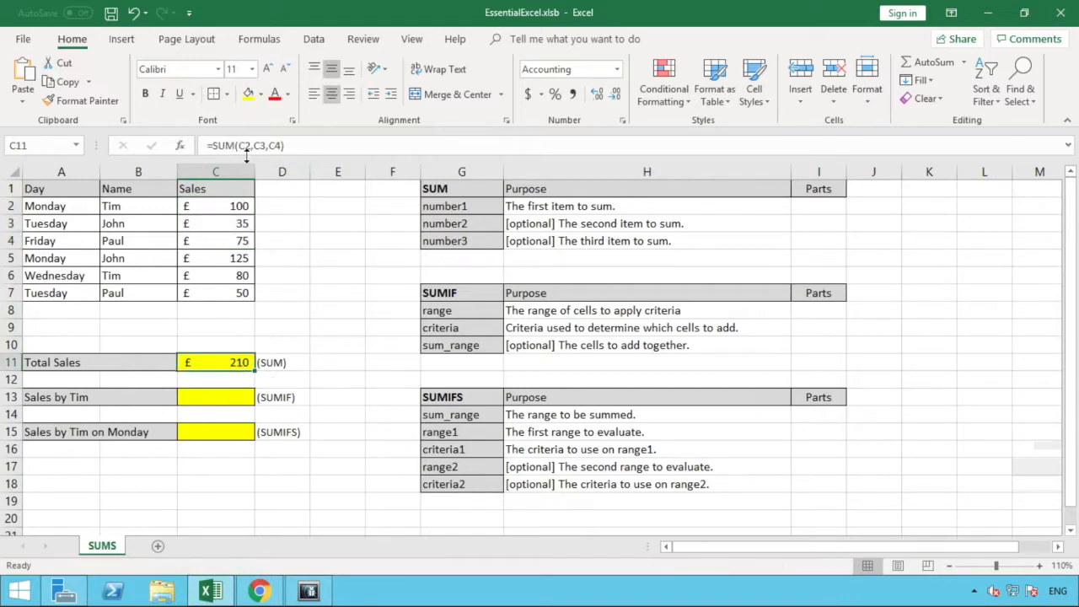
left_click(294, 145)
left_click_drag(284, 145, 238, 145)
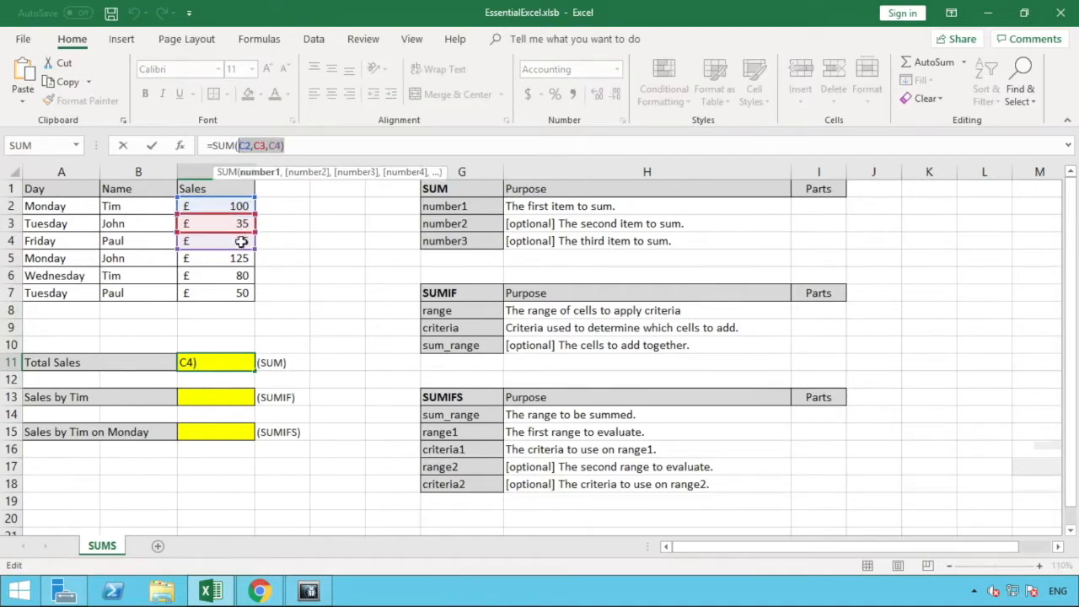
key("Delete")
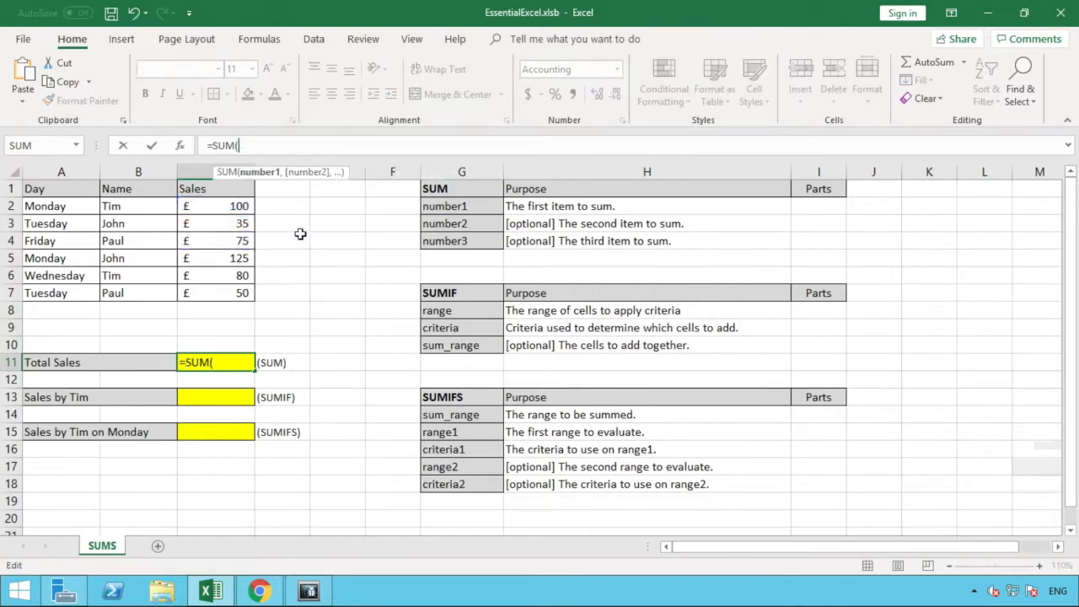
left_click_drag(247, 207, 246, 241)
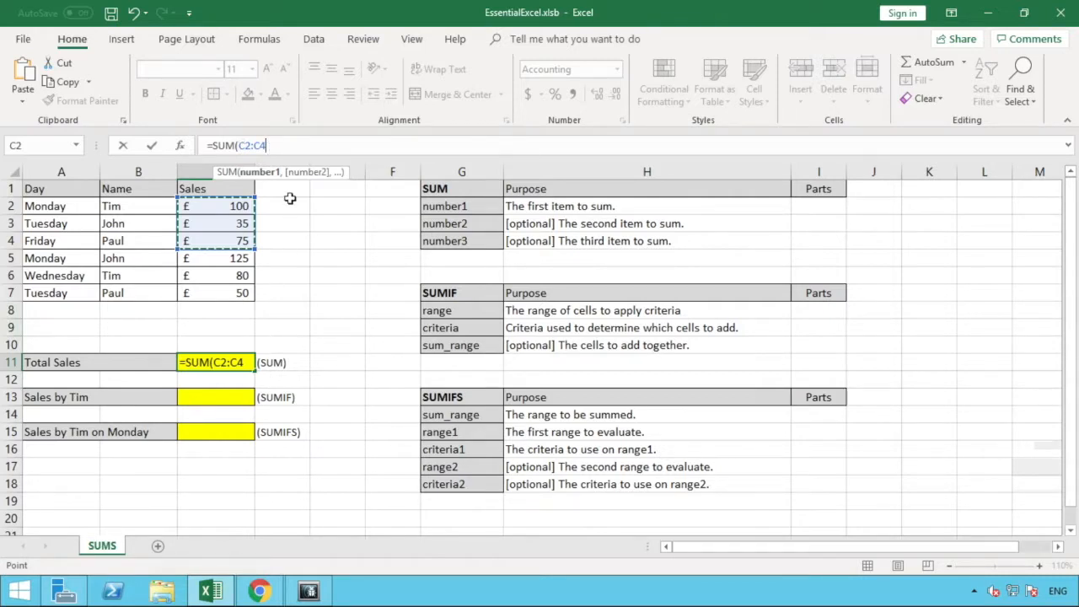
type(")")
key("Return")
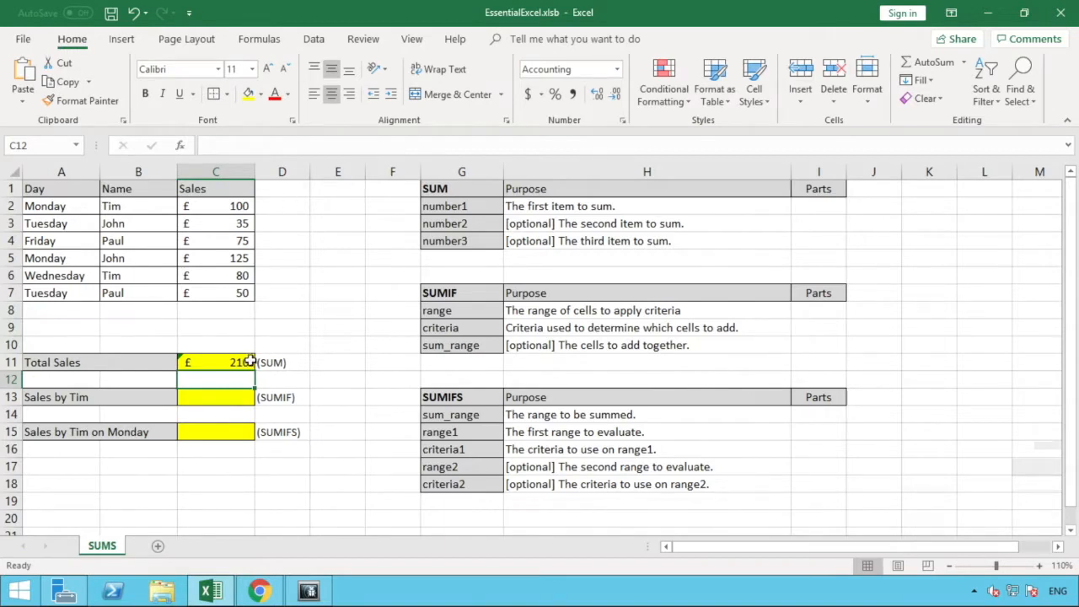
Extend the range in the Total Sales formula to C2:C7 and check it against the Sales cells.
left_click(250, 361)
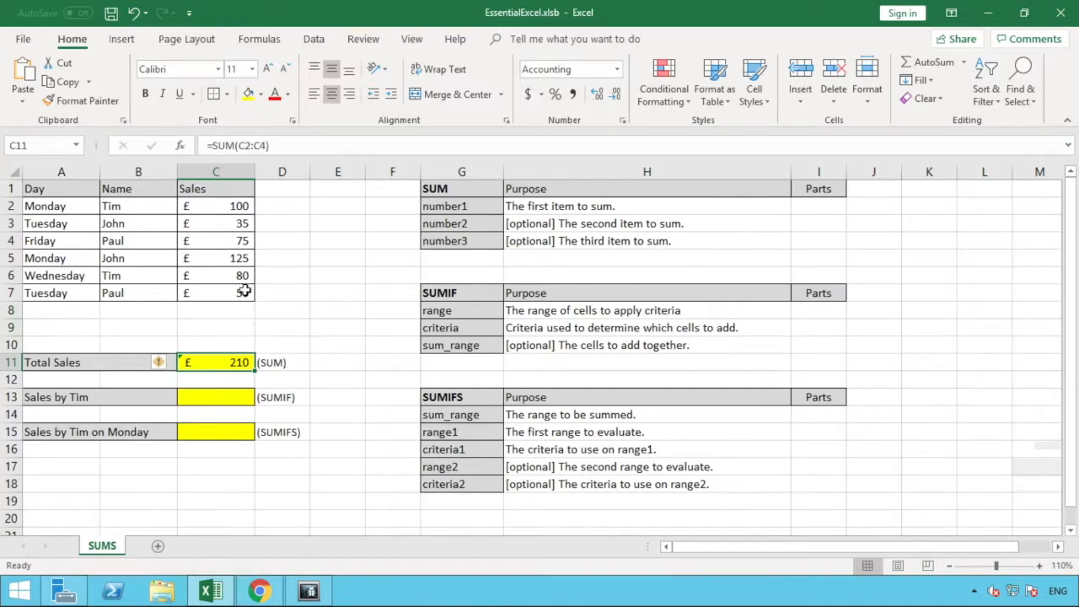
double_click(241, 361)
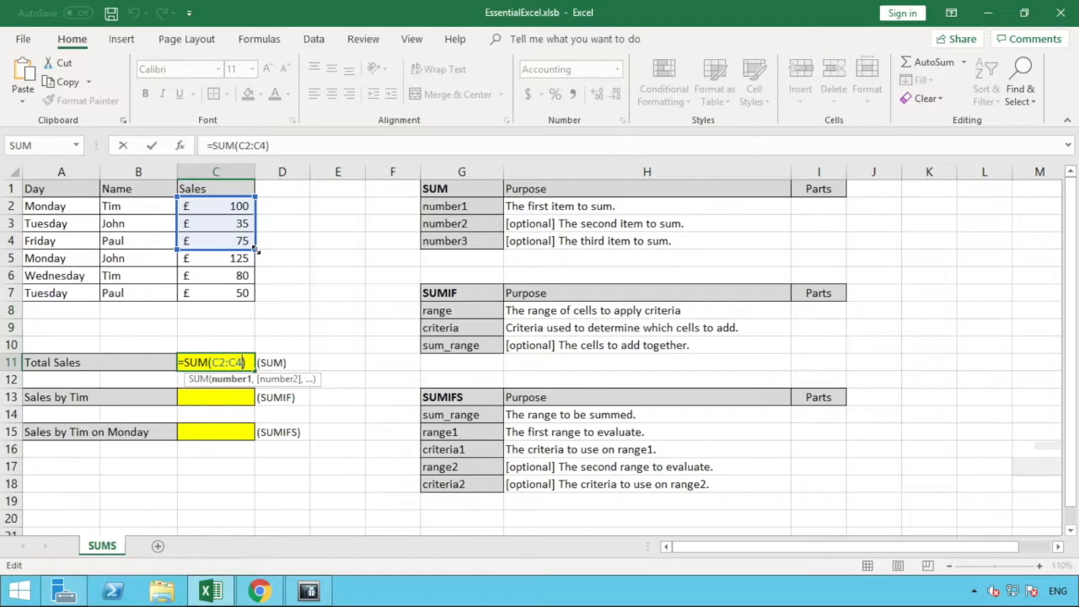
left_click_drag(254, 249, 251, 294)
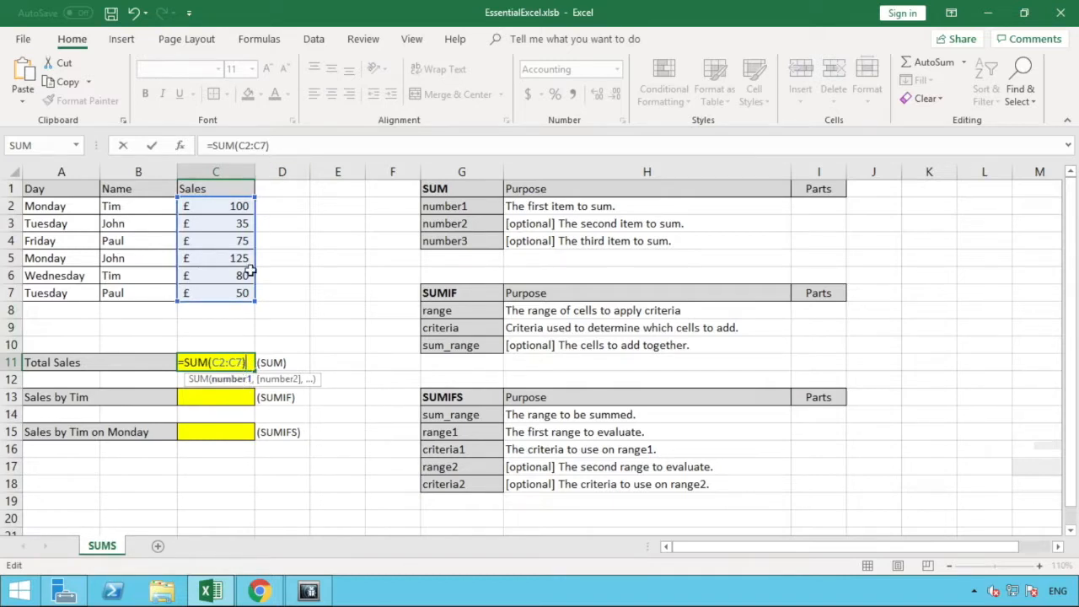
left_click_drag(254, 299, 247, 243)
left_click(272, 146)
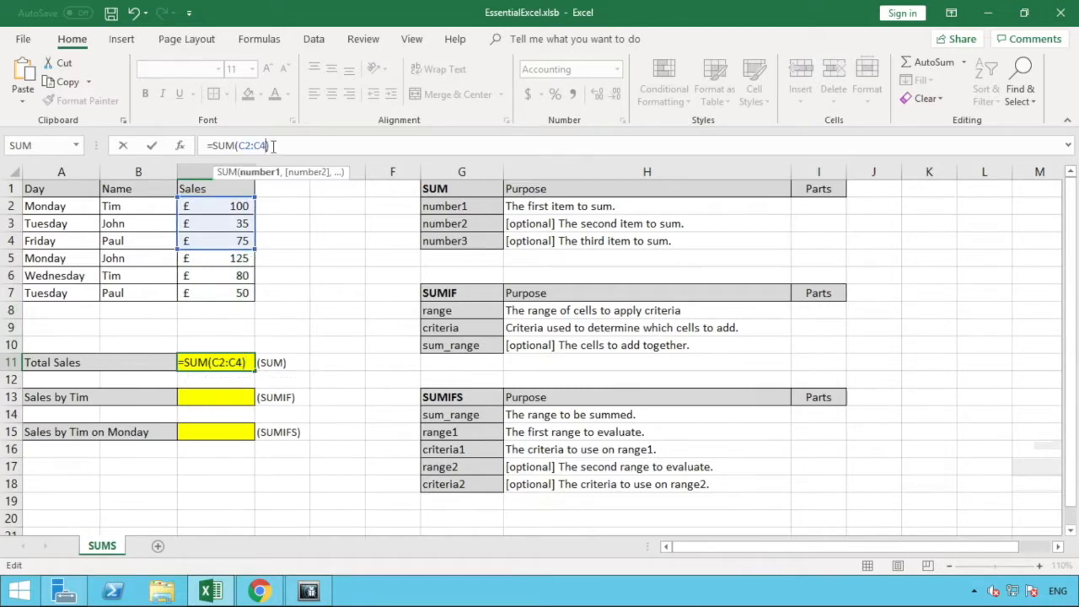
key("BackSpace")
type("7")
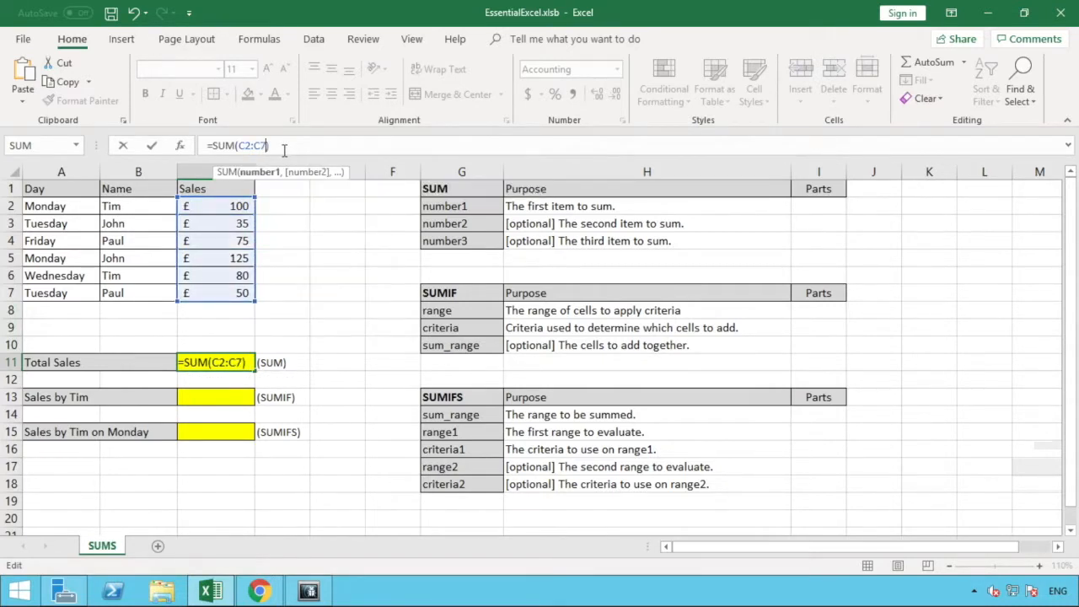
key("Return")
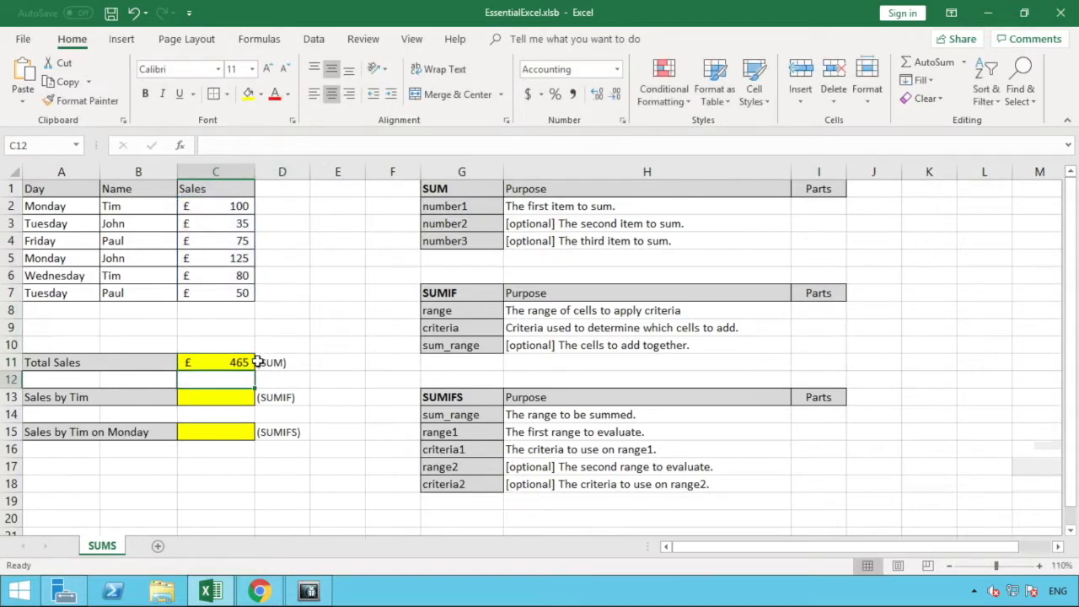
left_click_drag(241, 294, 236, 205)
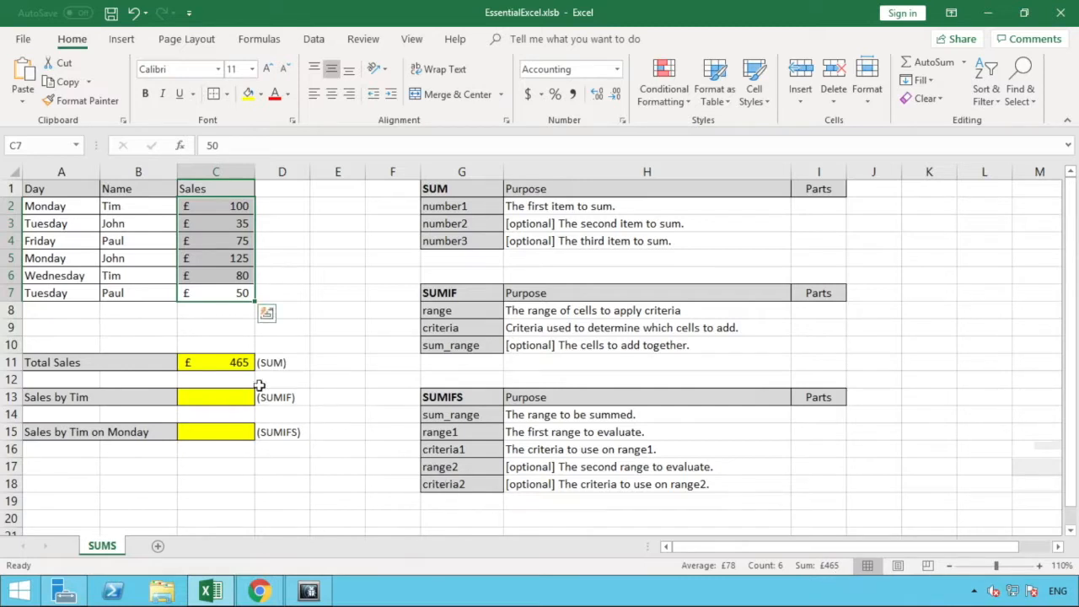
left_click(240, 364)
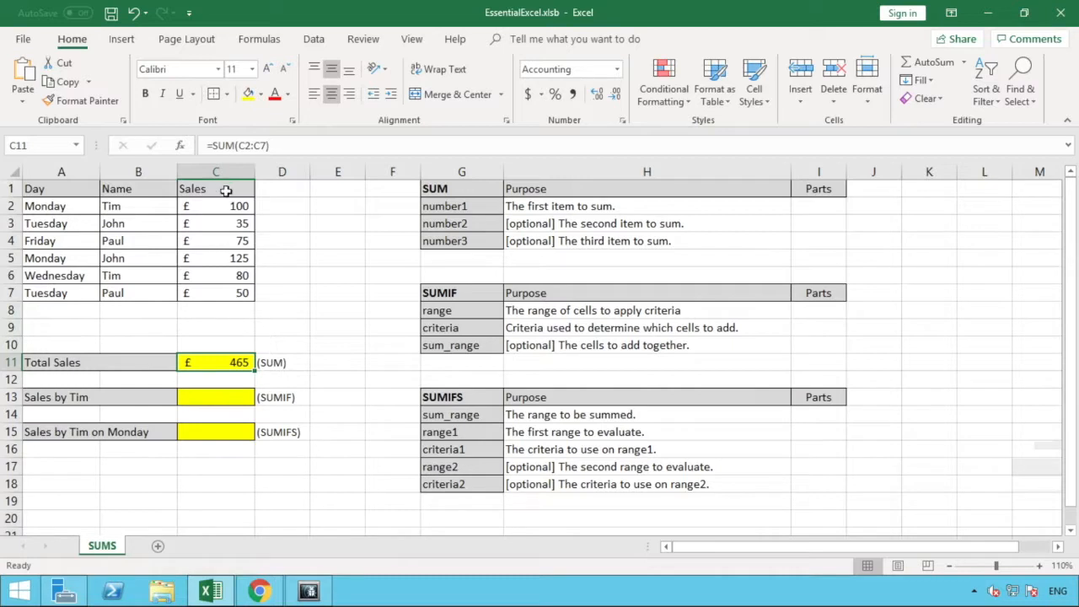
Enter B2:B7 as the range part of the SUMIF reference table in cell I8.
left_click(220, 400)
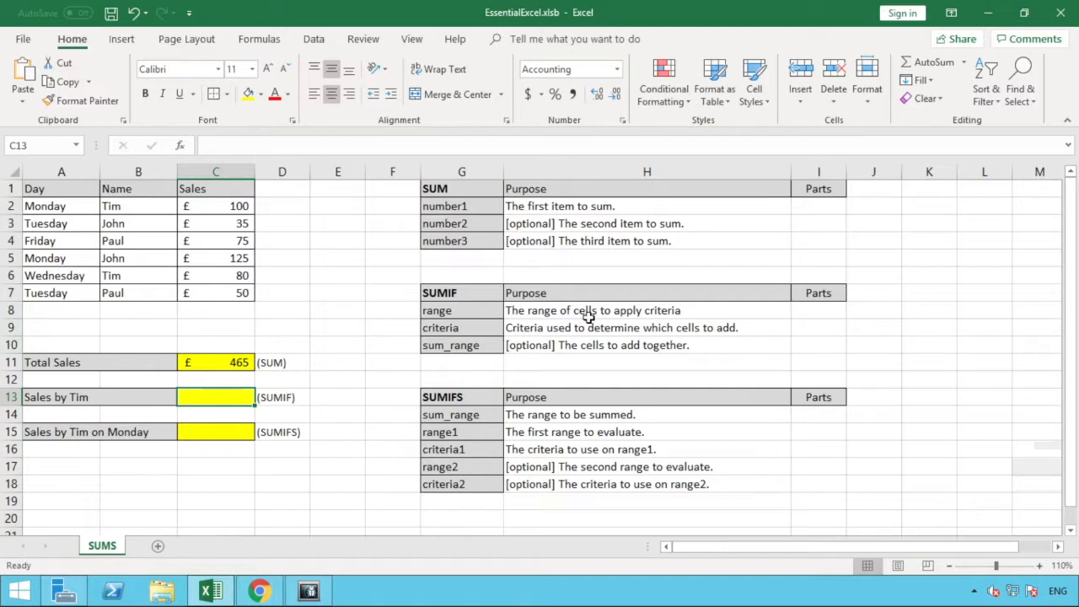
left_click(811, 314)
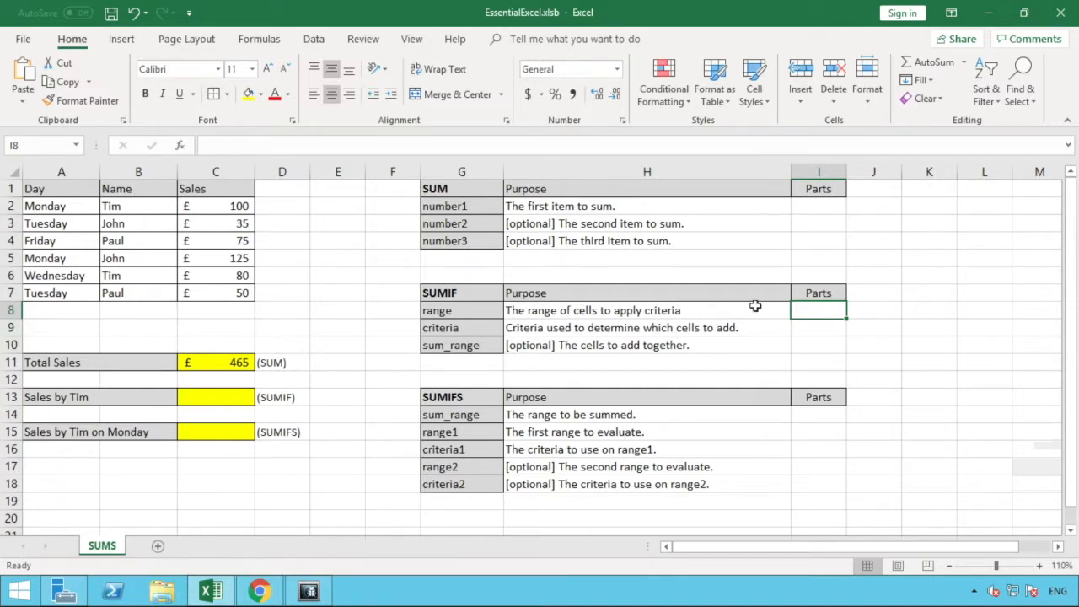
type("B")
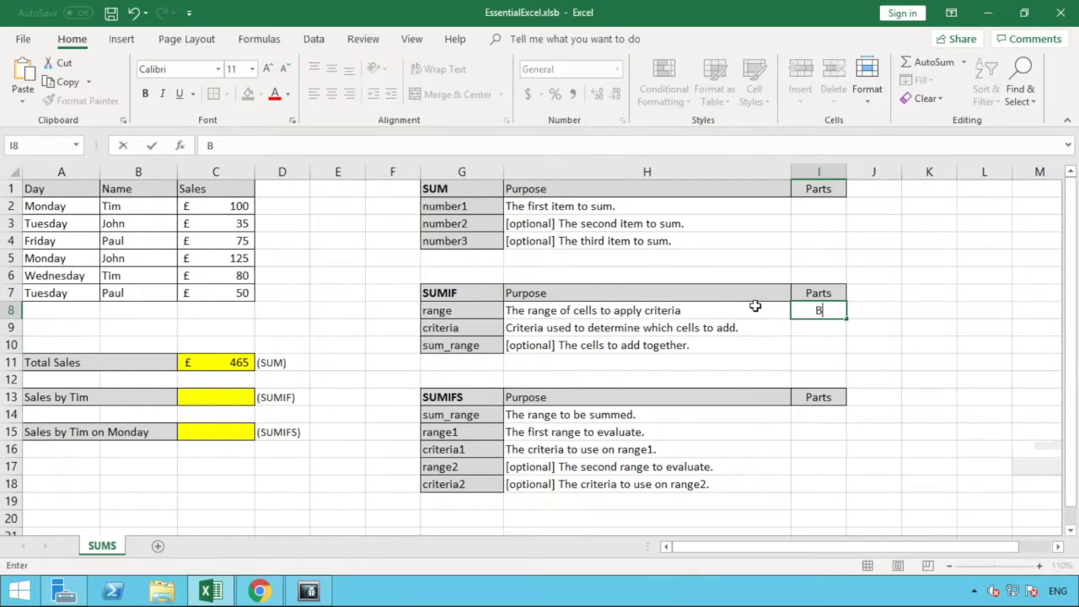
type("2:B7")
key("Return")
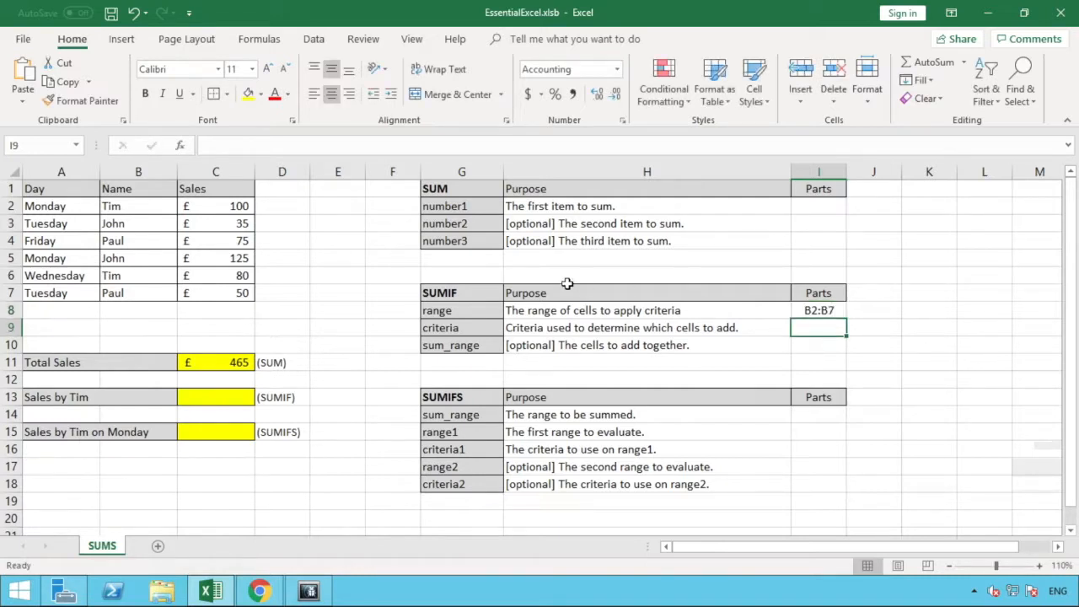
Try the whole-column reference B:B as the SUMIF range part in cell I8, and change it back to B2:B7.
left_click_drag(168, 211, 158, 293)
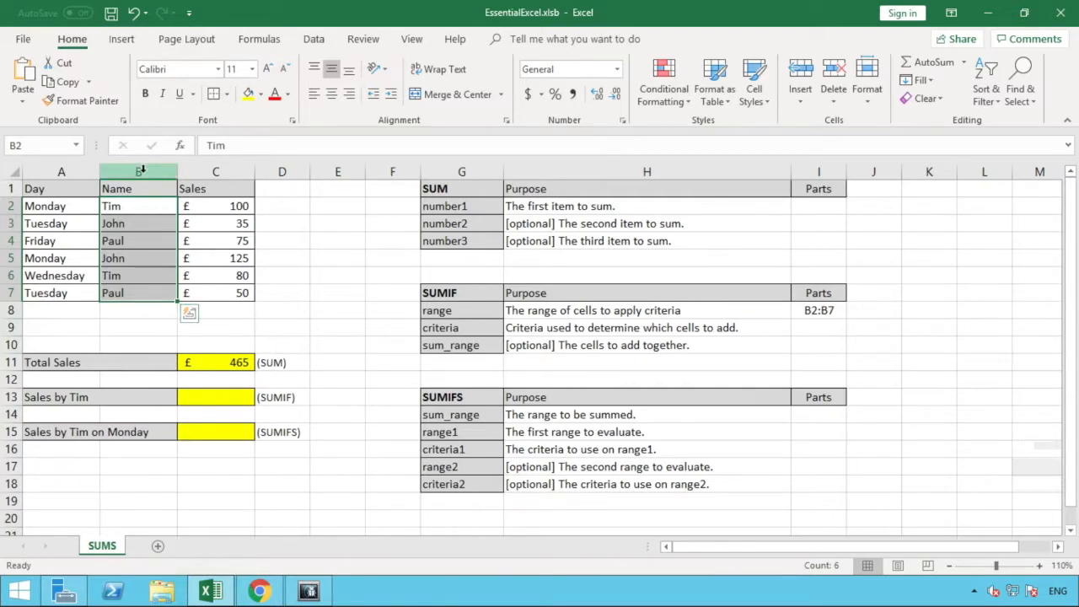
left_click(824, 311)
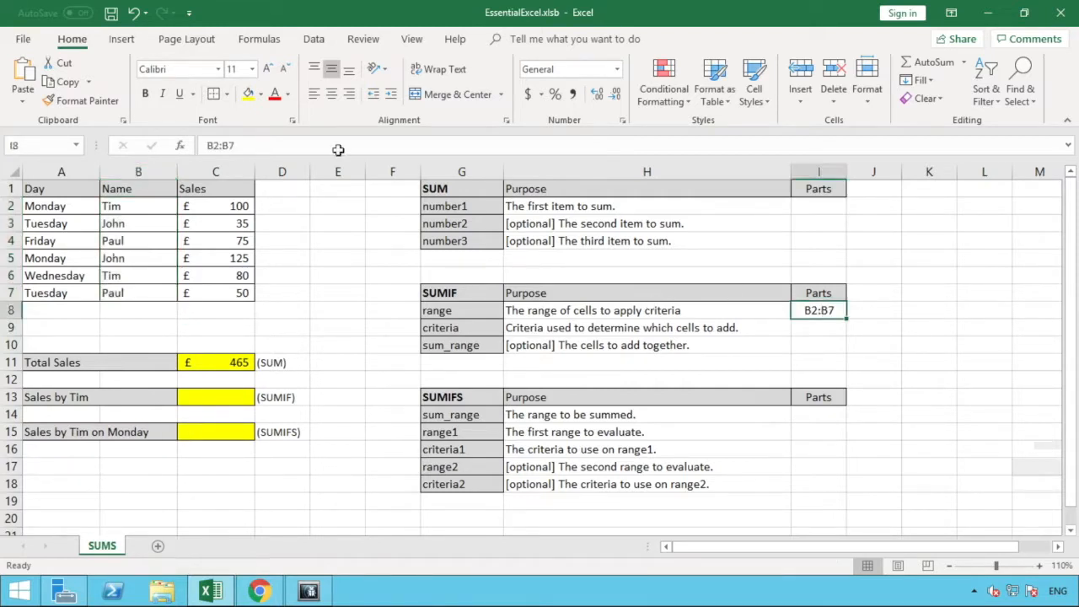
left_click(213, 146)
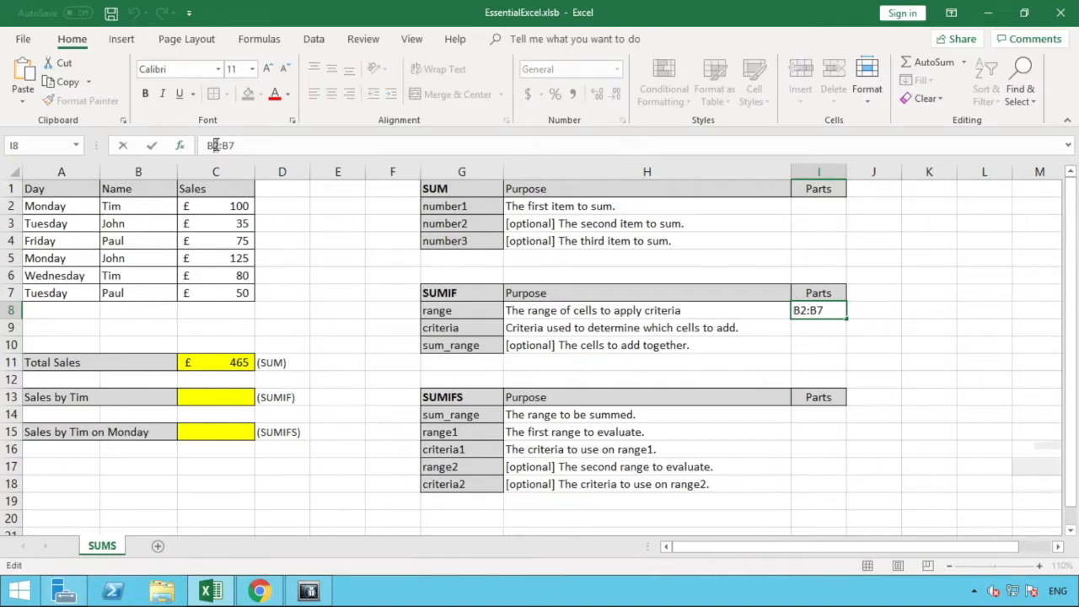
key("Delete")
left_click(226, 145)
key("BackSpace")
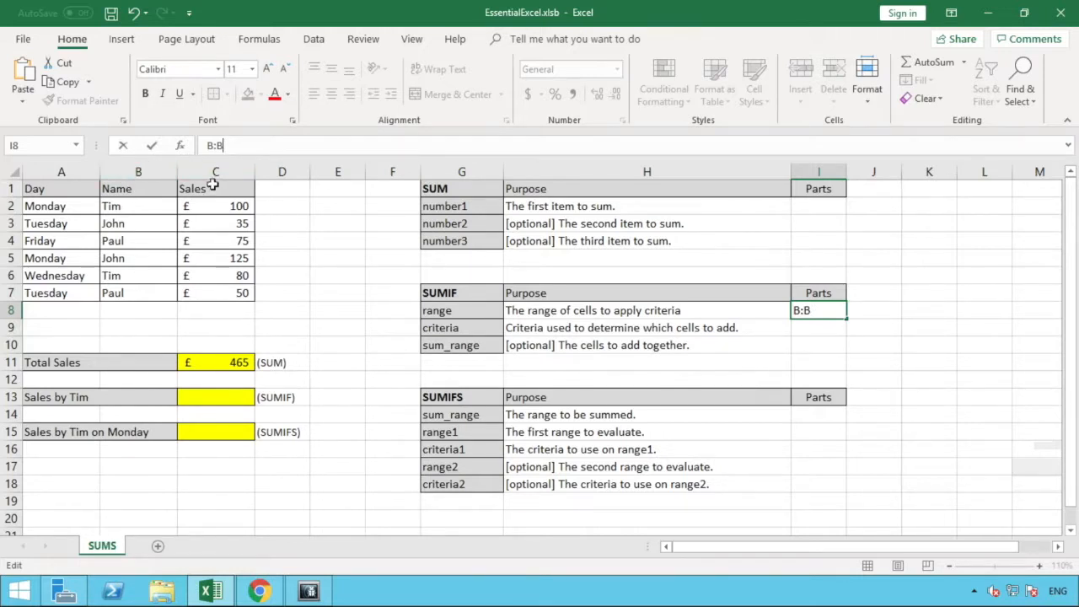
left_click(214, 147)
type("2:B7")
key("Return")
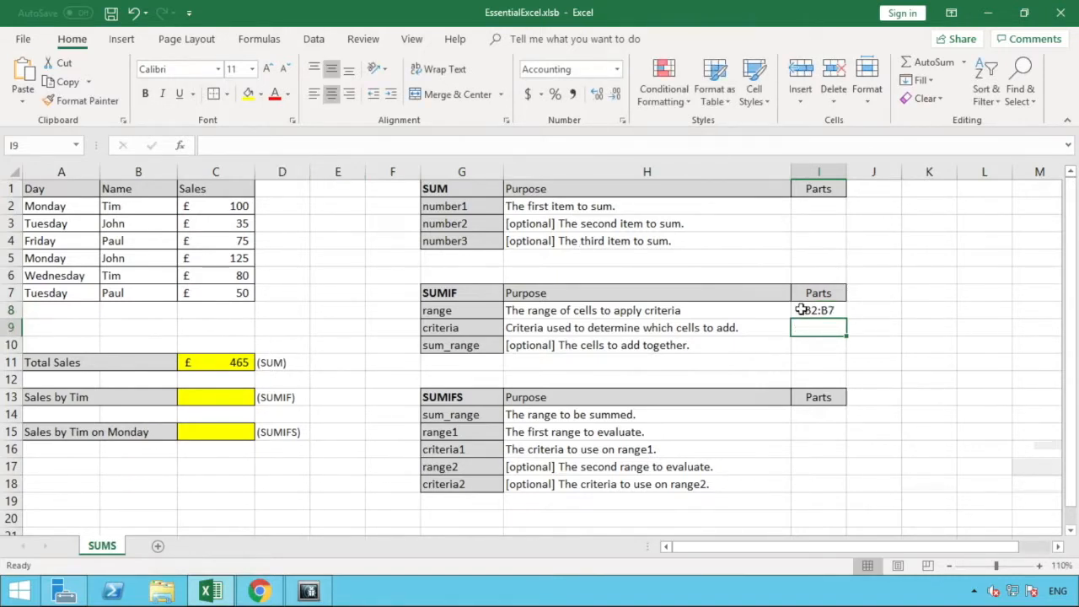
Enter the salesperson's name from B2 as the criteria part of the SUMIF reference table in cell I9.
left_click(838, 309)
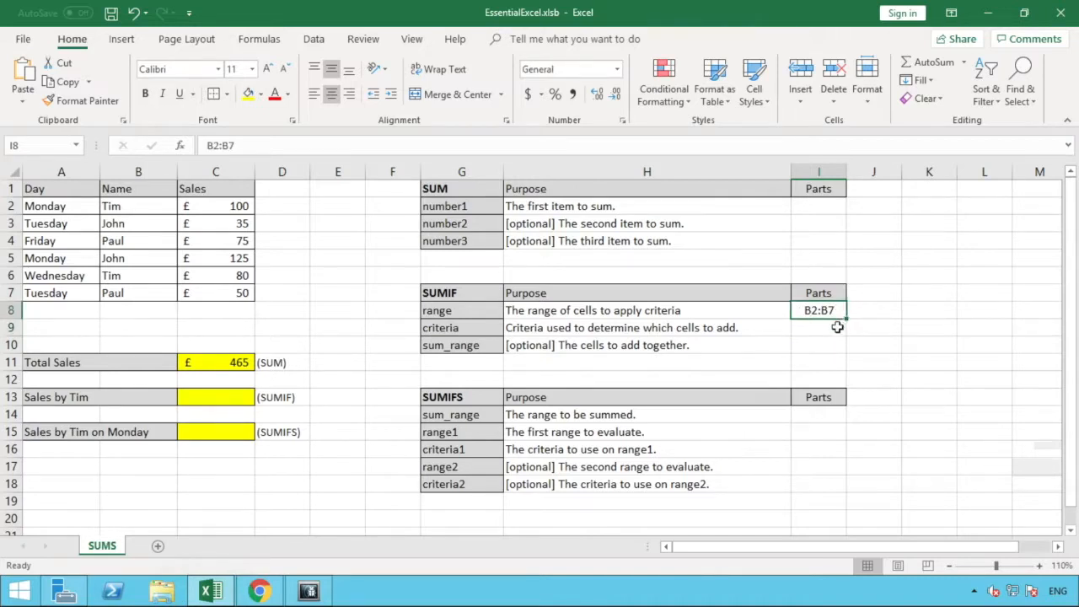
left_click(837, 327)
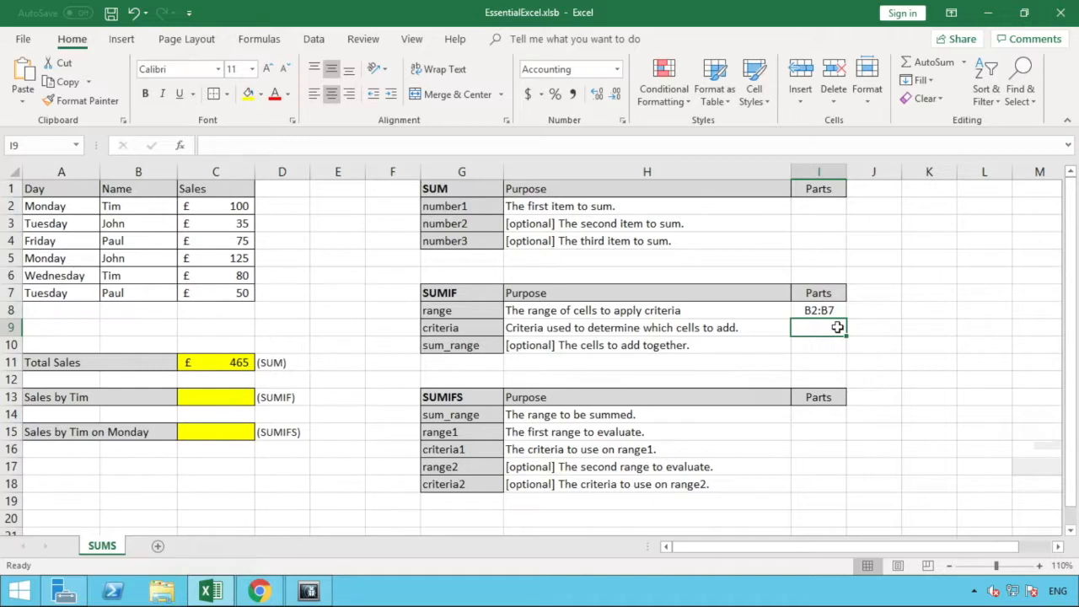
type("T")
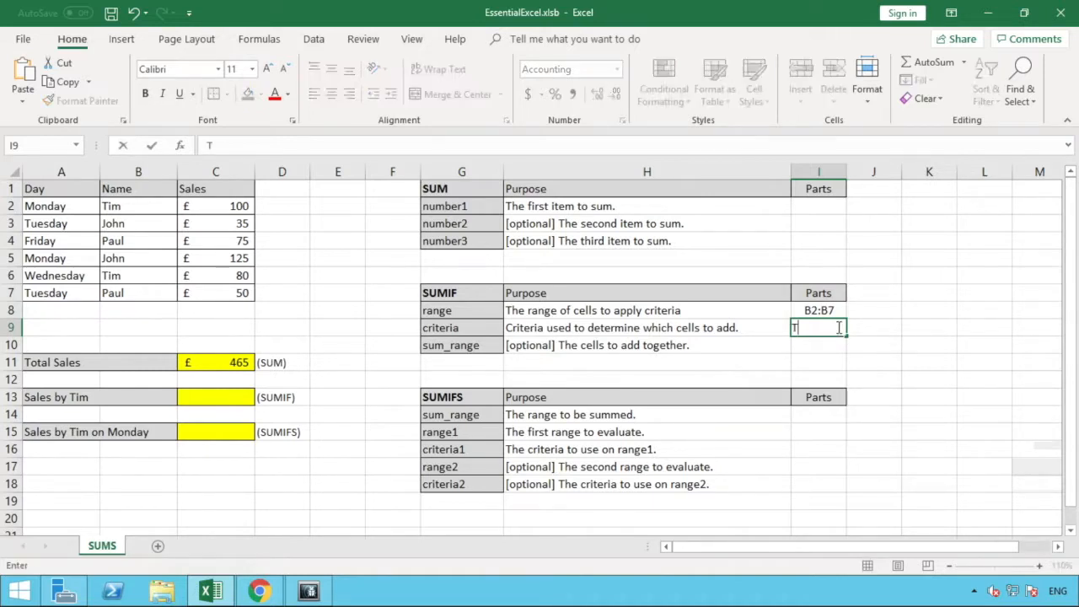
type("im")
key("Return")
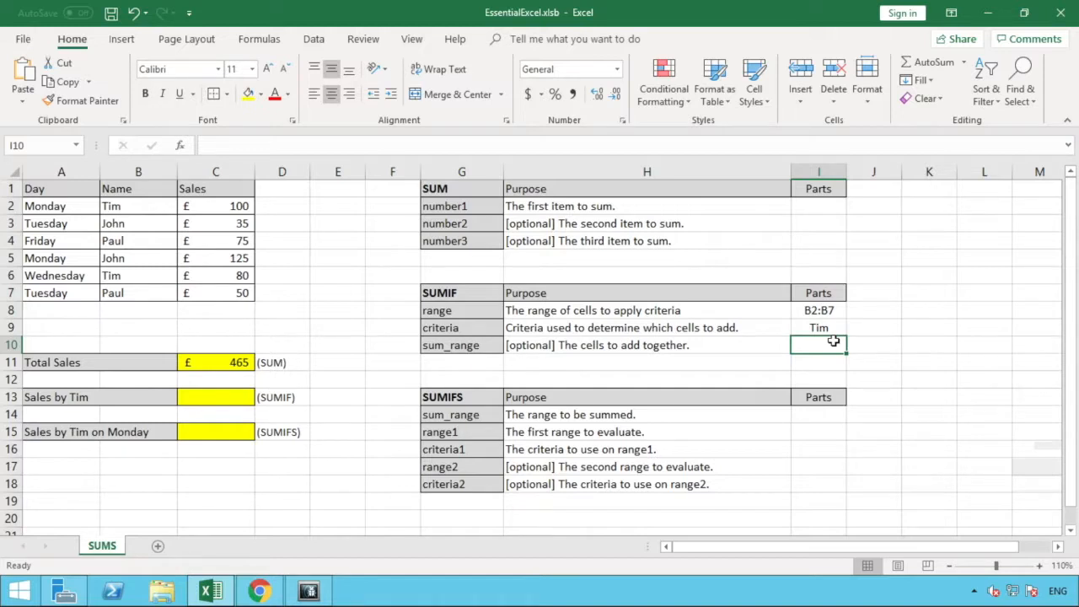
Enter C2:C7 as the sum_range part in cell I10 and review the SUMIF parts against the sales table.
type("C")
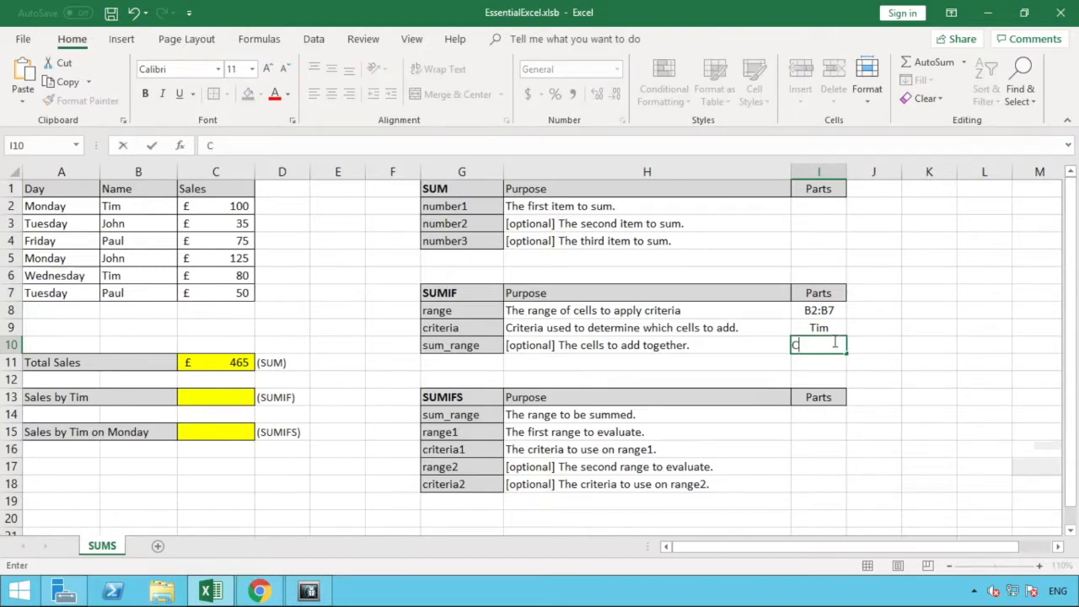
type("2:C7")
key("Return")
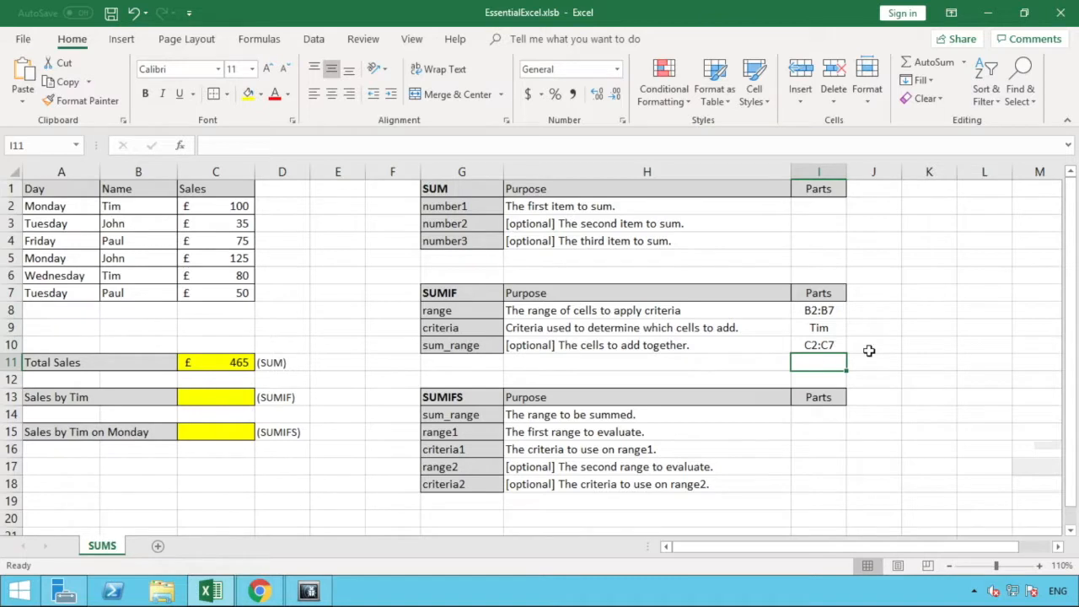
left_click(830, 309)
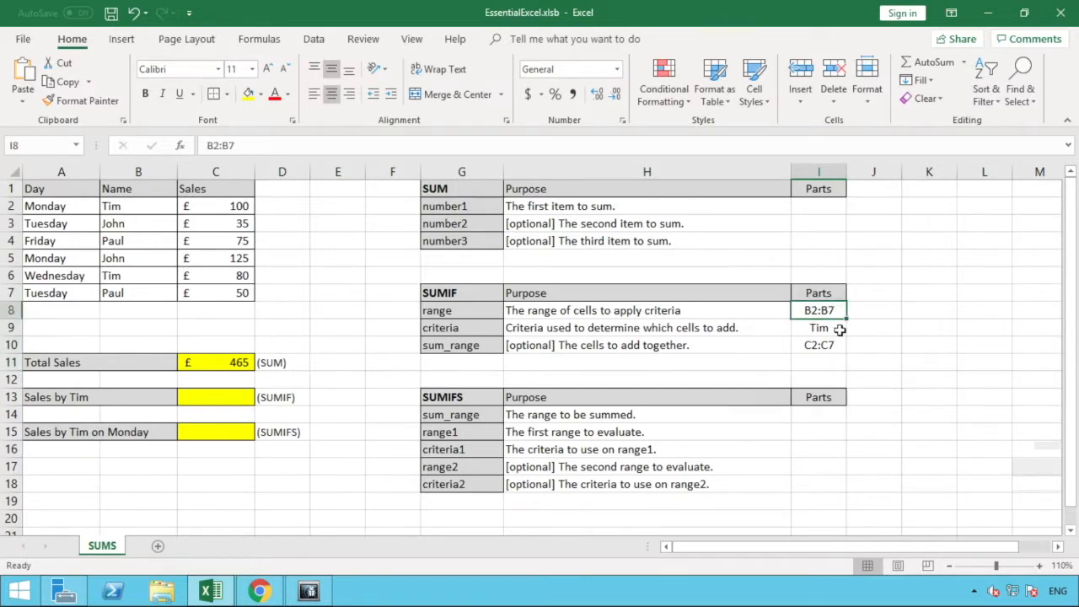
left_click(839, 329)
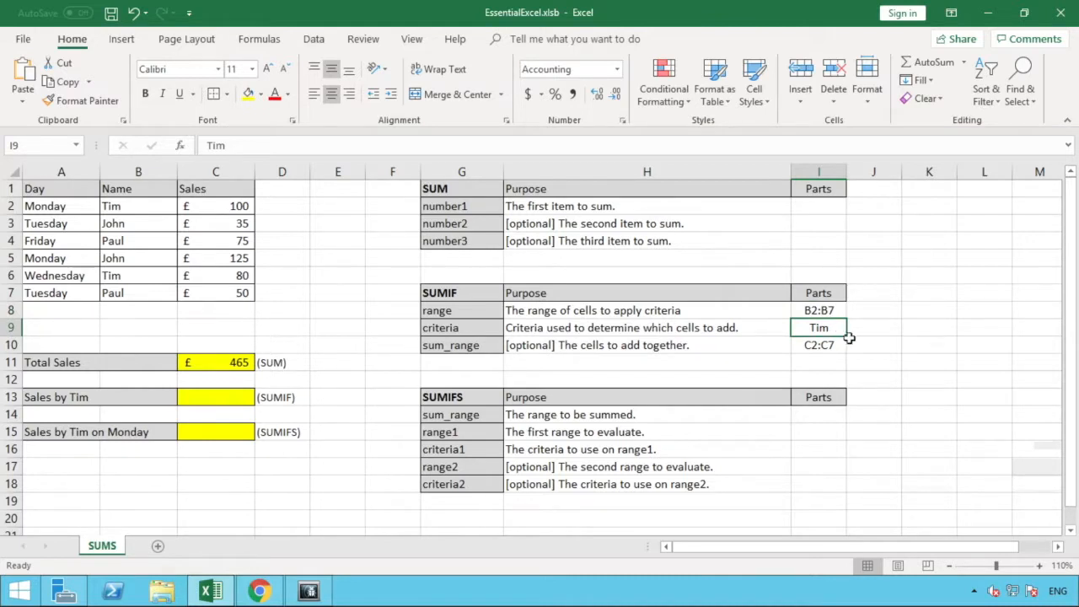
left_click(839, 347)
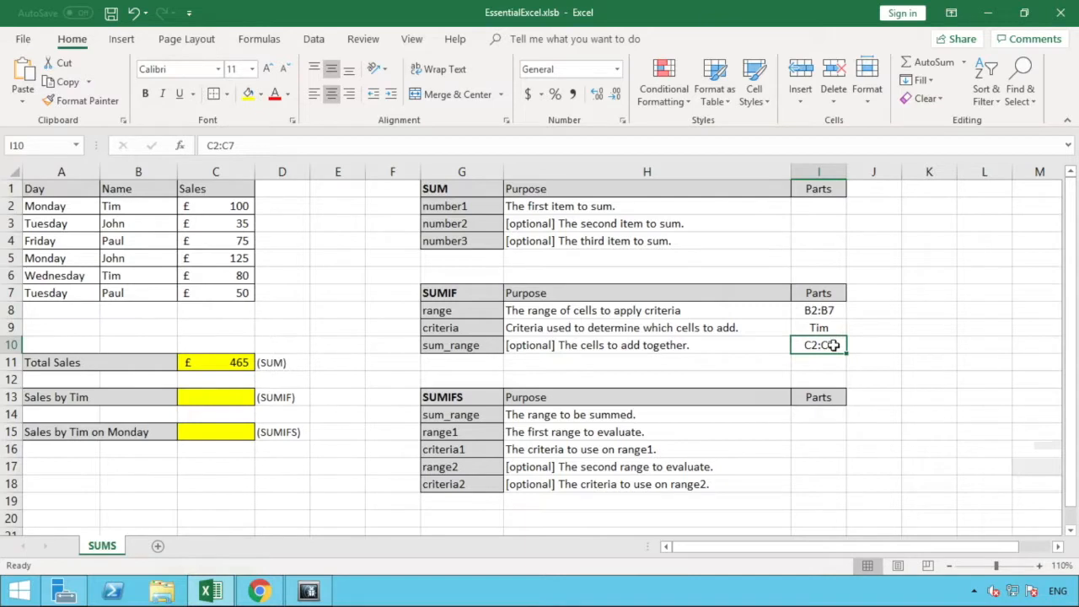
left_click(139, 205)
left_click_drag(139, 206, 196, 206)
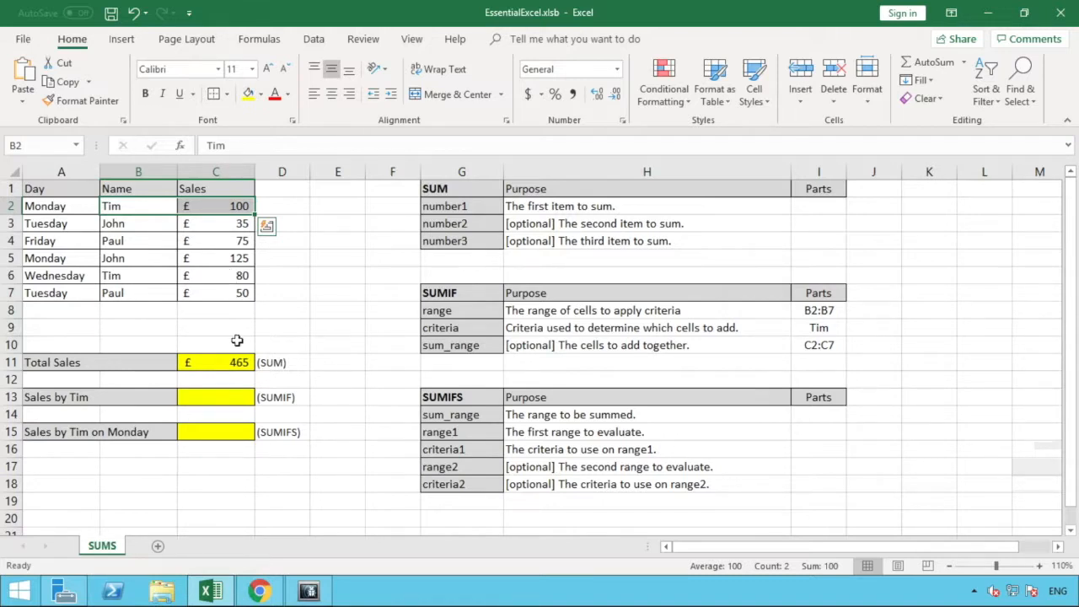
Start a SUMIF formula in the yellow cell C13 with the Name cells B2:B7 as its range.
left_click(230, 396)
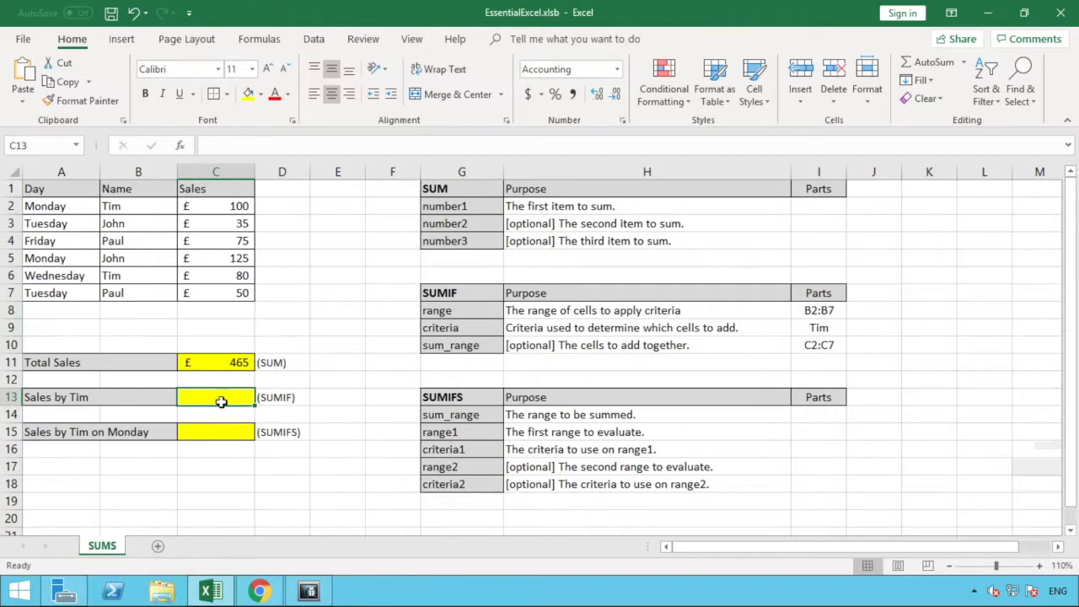
type("=")
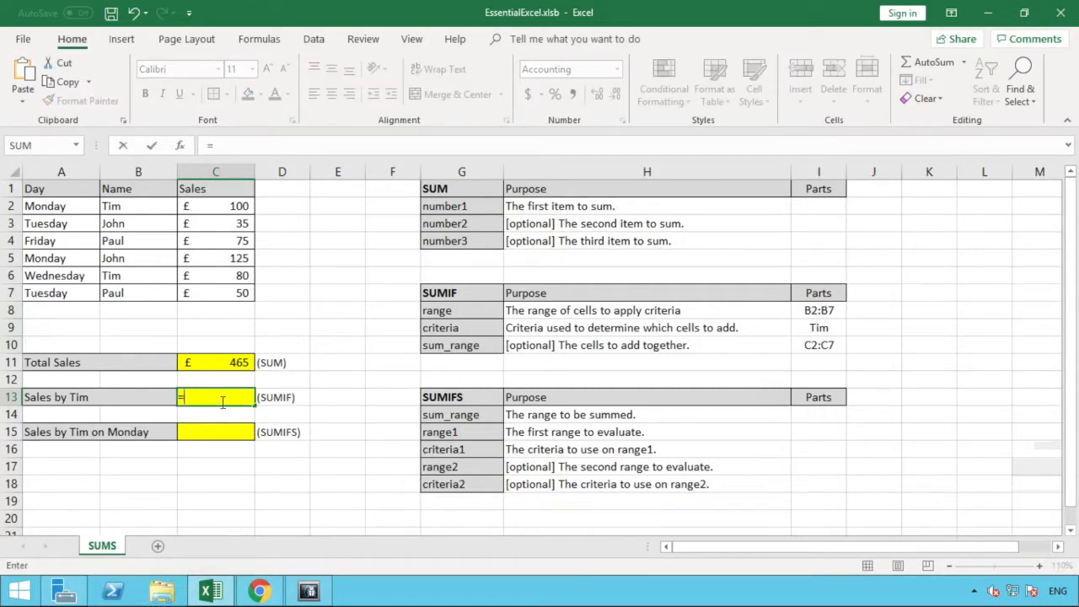
type("SUM")
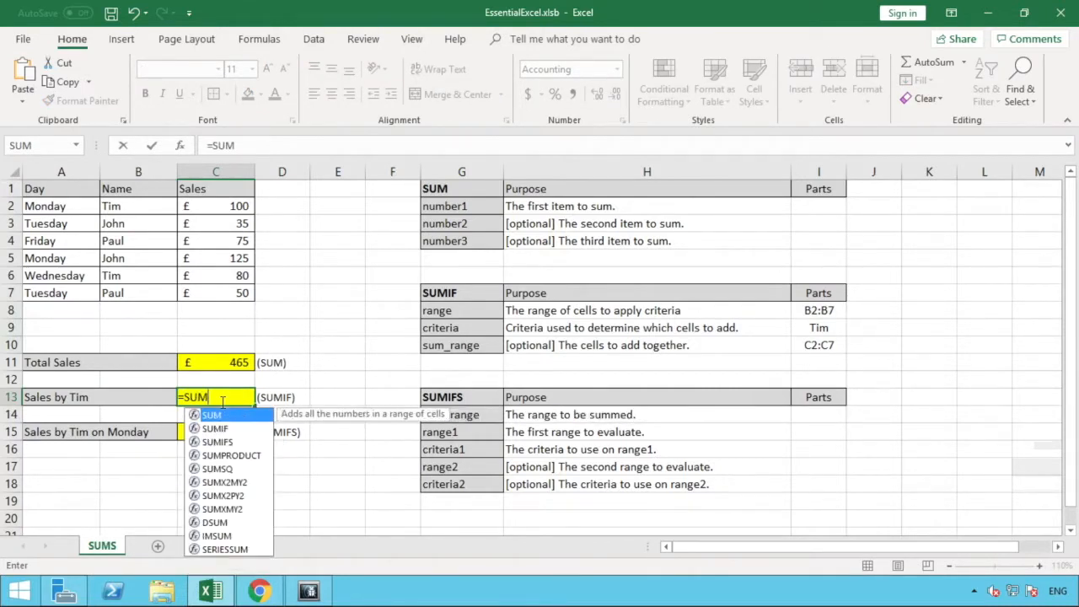
type("IF")
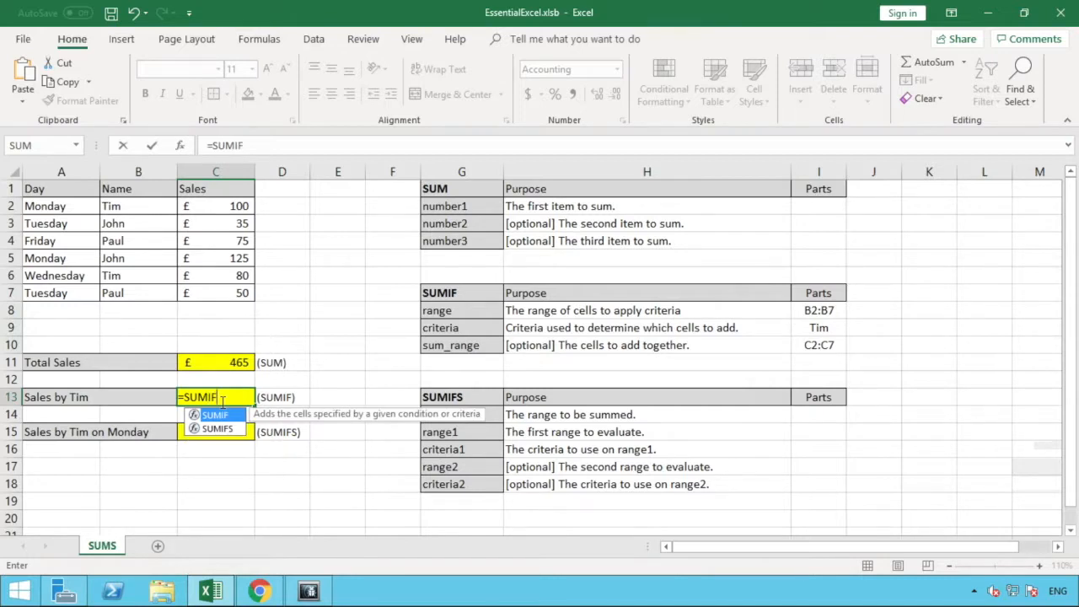
type("(")
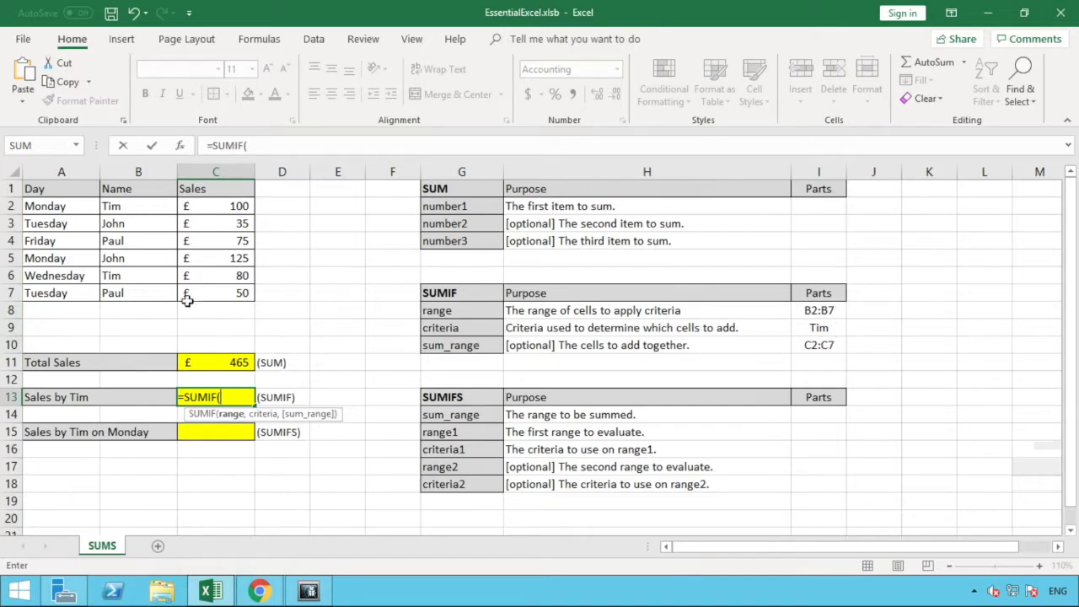
left_click_drag(152, 292, 147, 206)
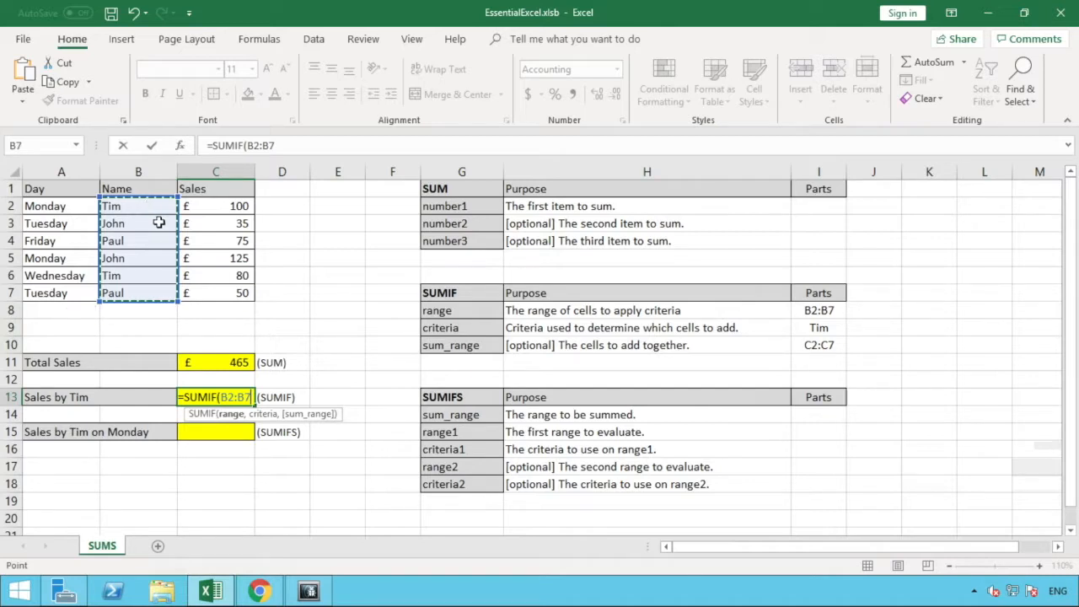
type(",")
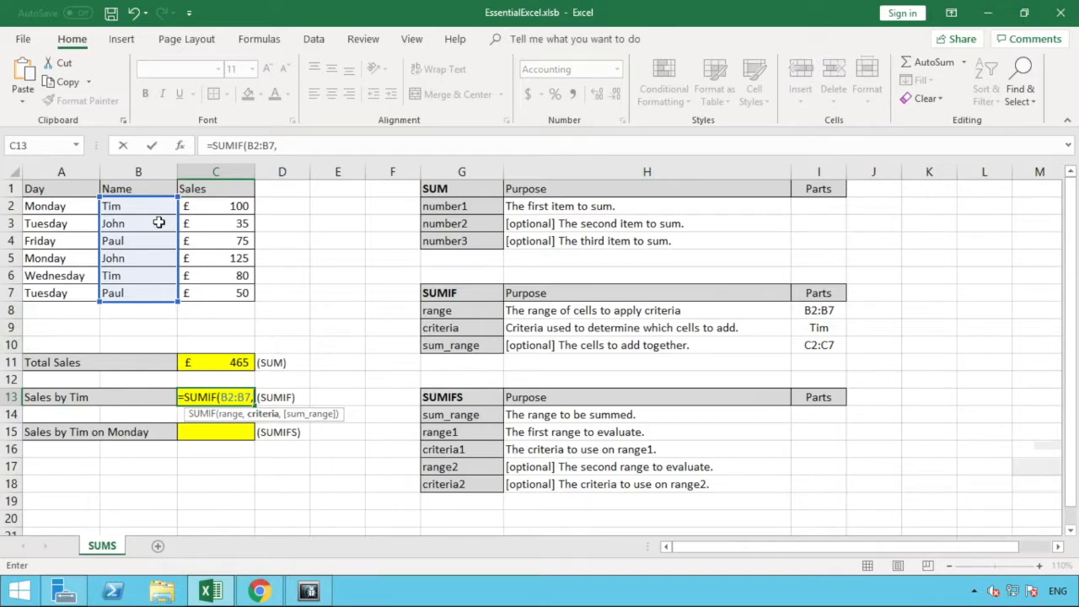
Complete the SUMIF formula with the quoted name from B2 as criteria and C2:C7 as sum range, and check it against the Sales cells.
type("\"T")
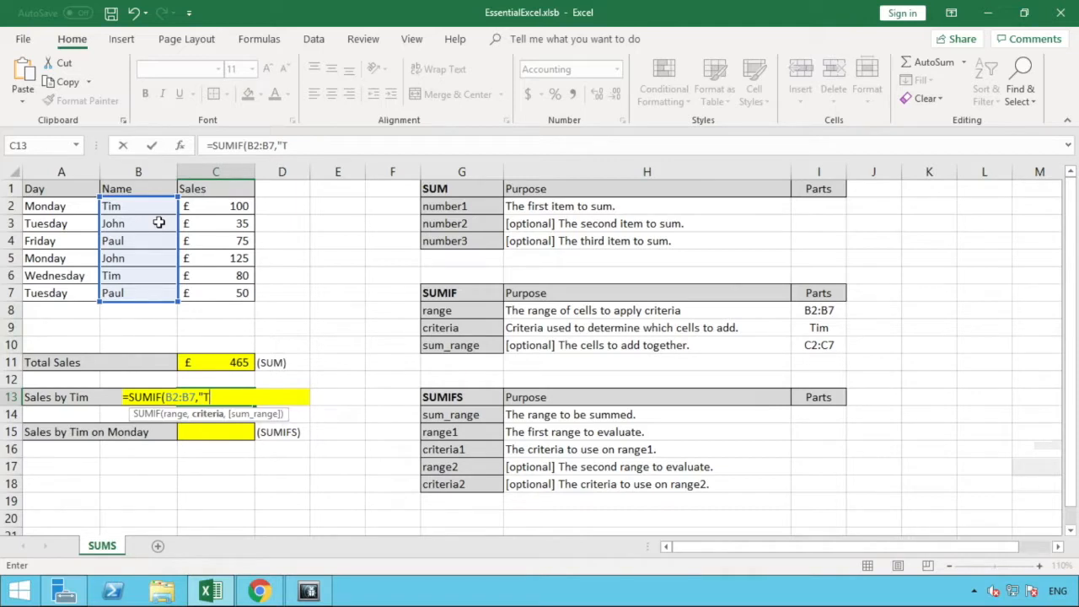
type("im\",")
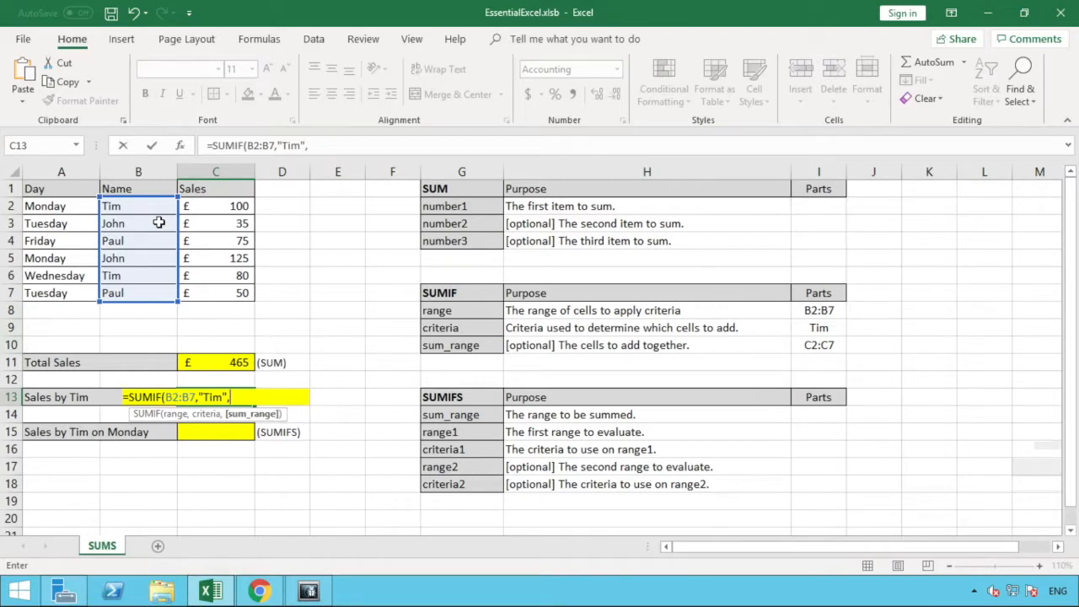
left_click(214, 290)
left_click_drag(216, 269, 217, 205)
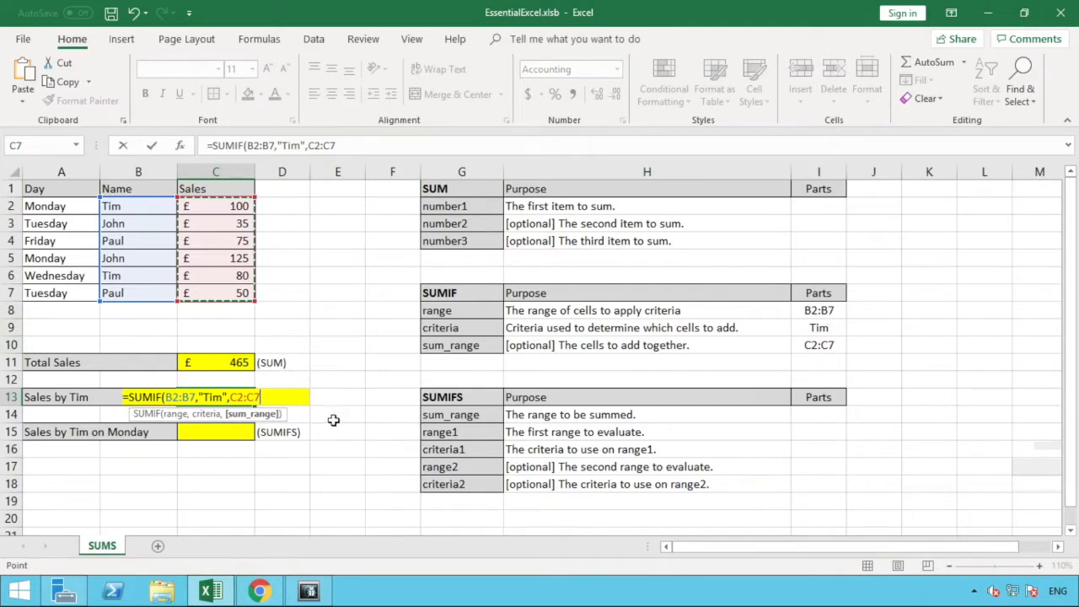
type(")")
key("Return")
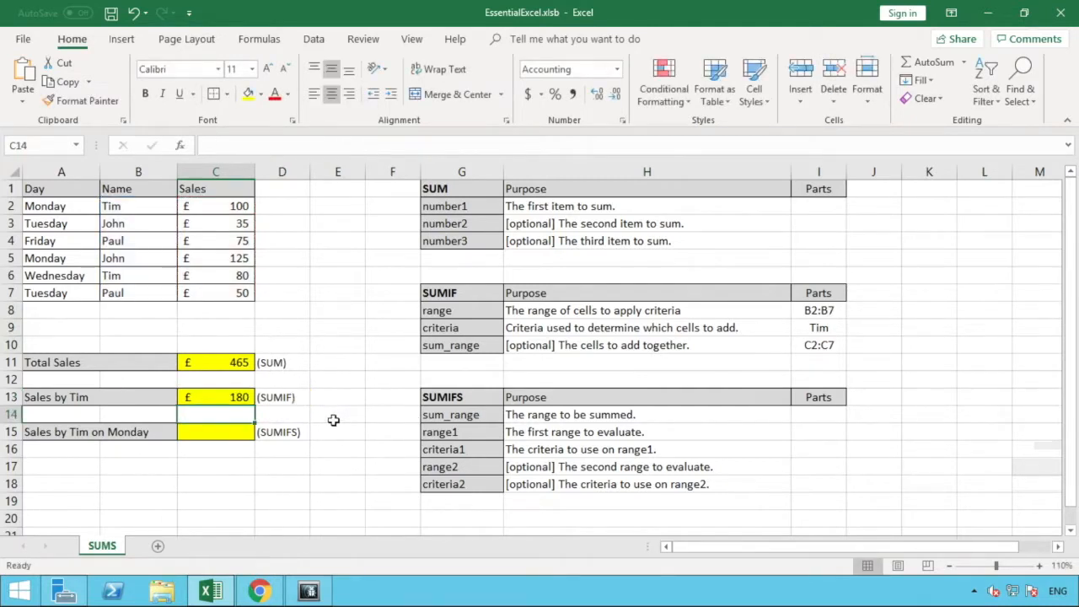
left_click(243, 396)
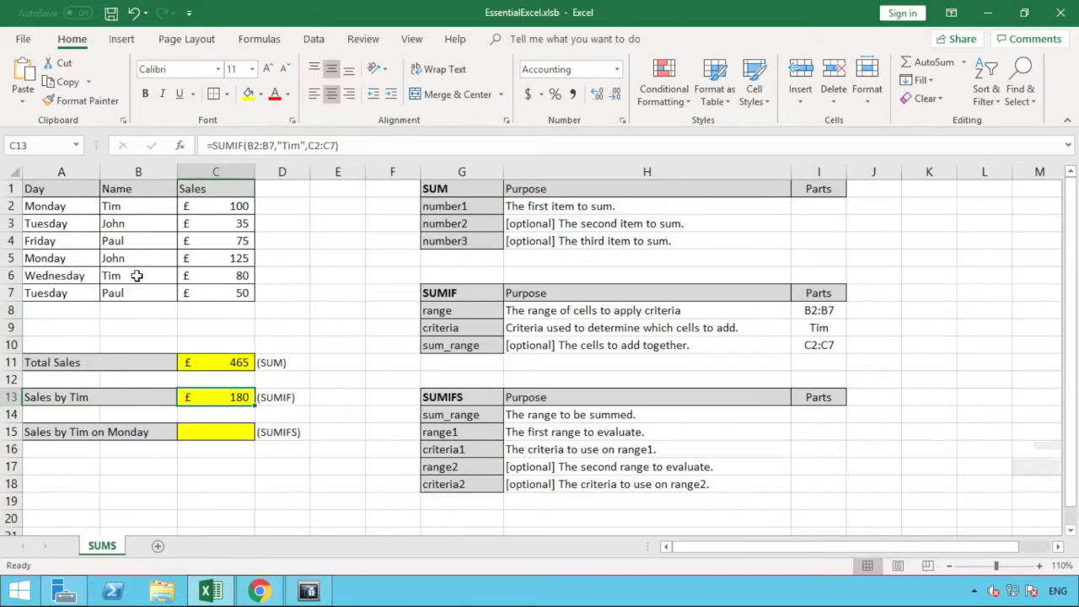
left_click(211, 274)
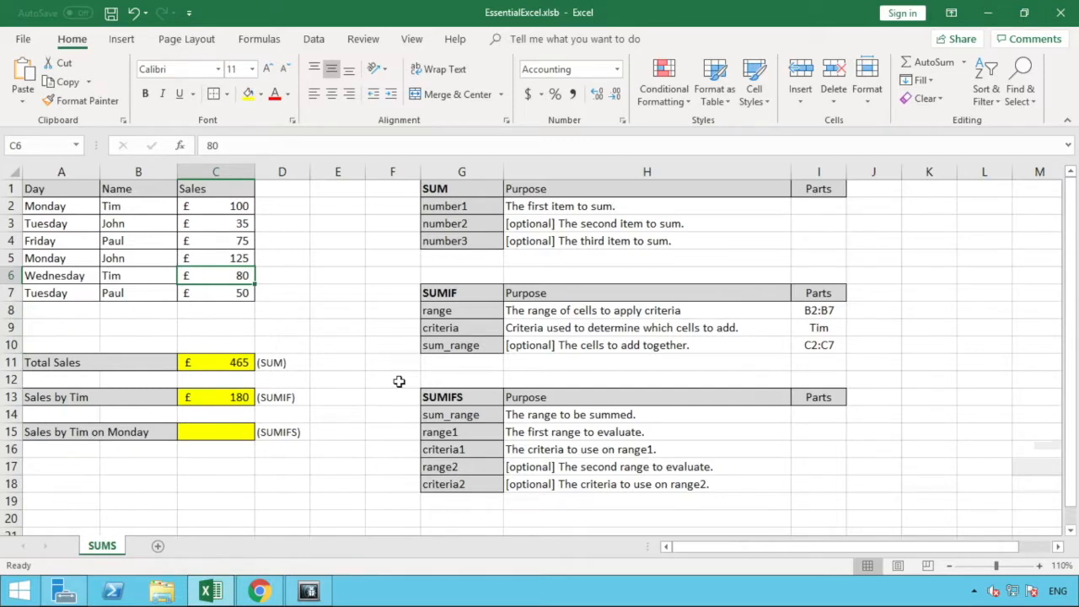
Enter C2:C7 as the sum_range part of the SUMIFS reference table in cell I14.
left_click(79, 433)
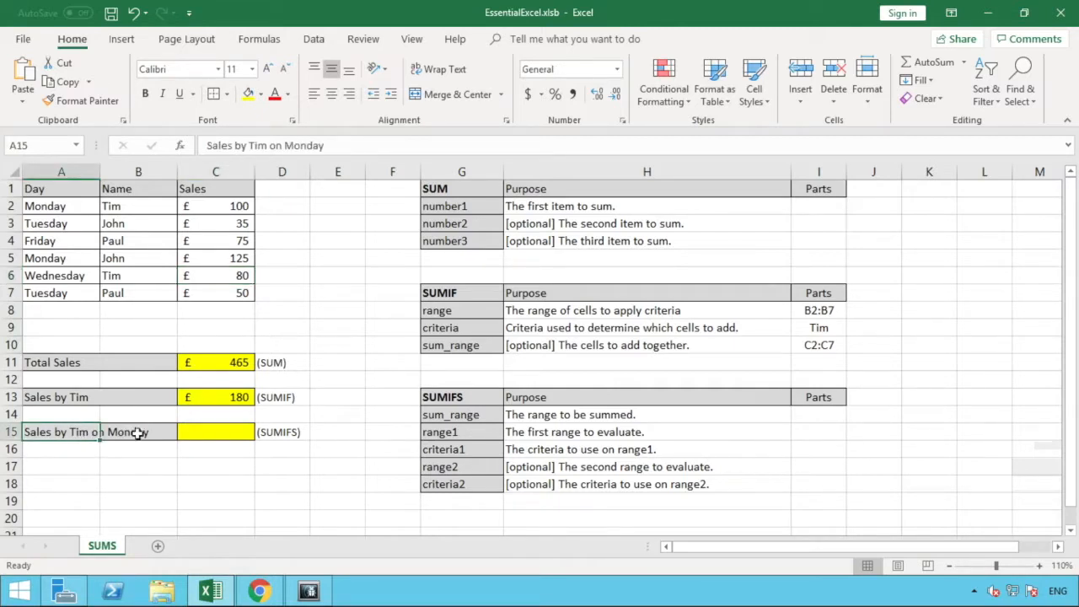
left_click(193, 428)
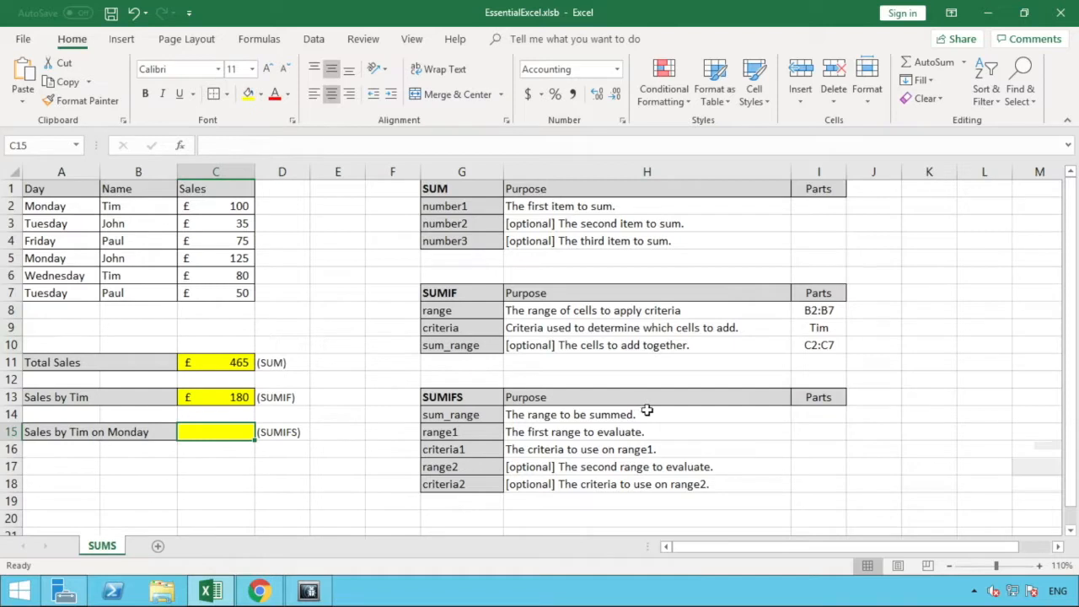
left_click(797, 414)
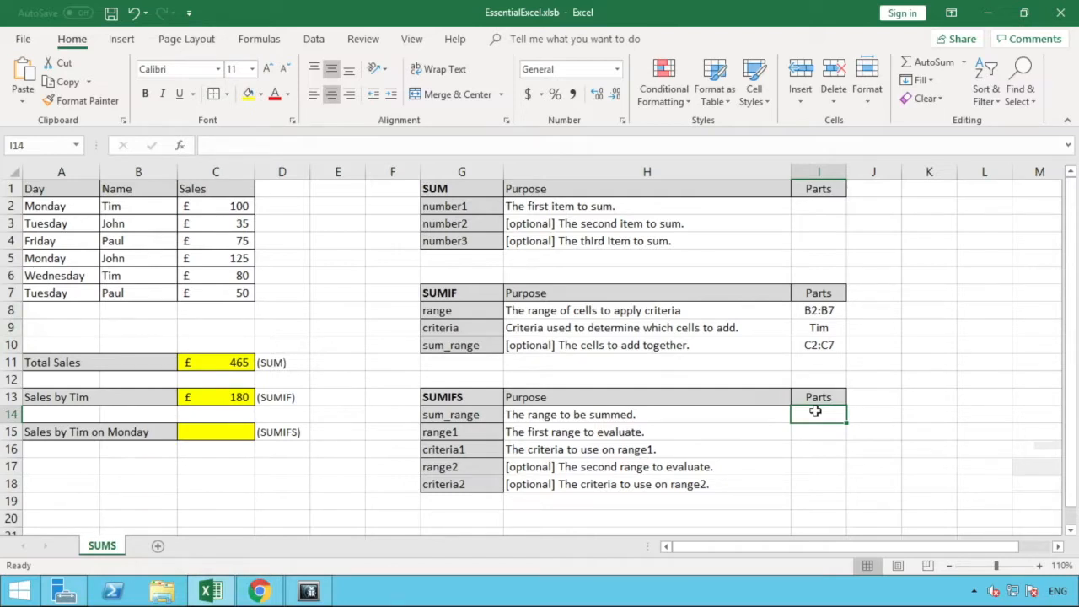
type("C")
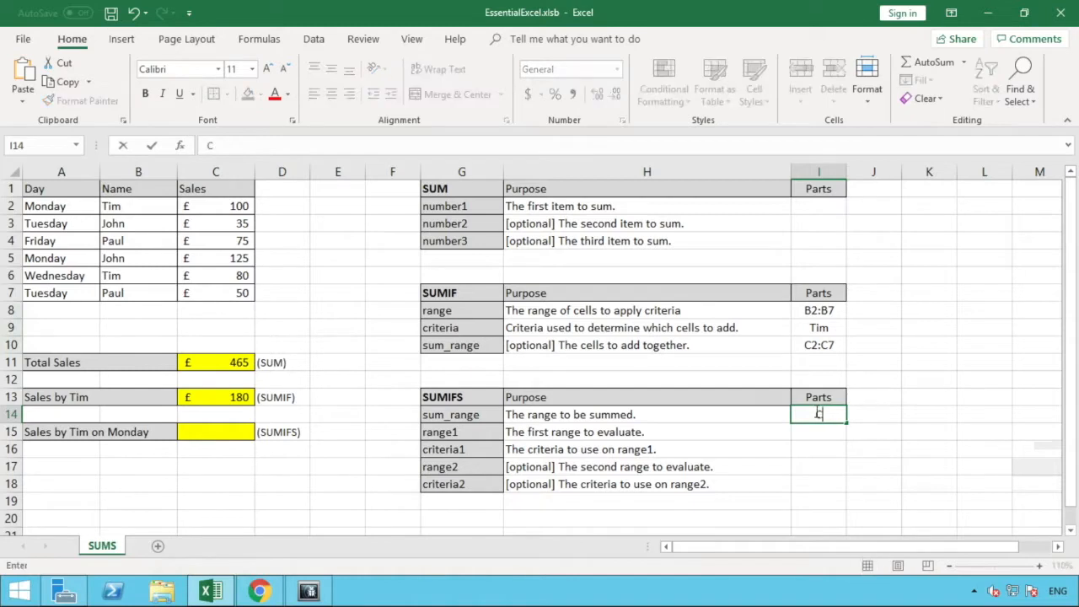
type("2:C7")
left_click(793, 438)
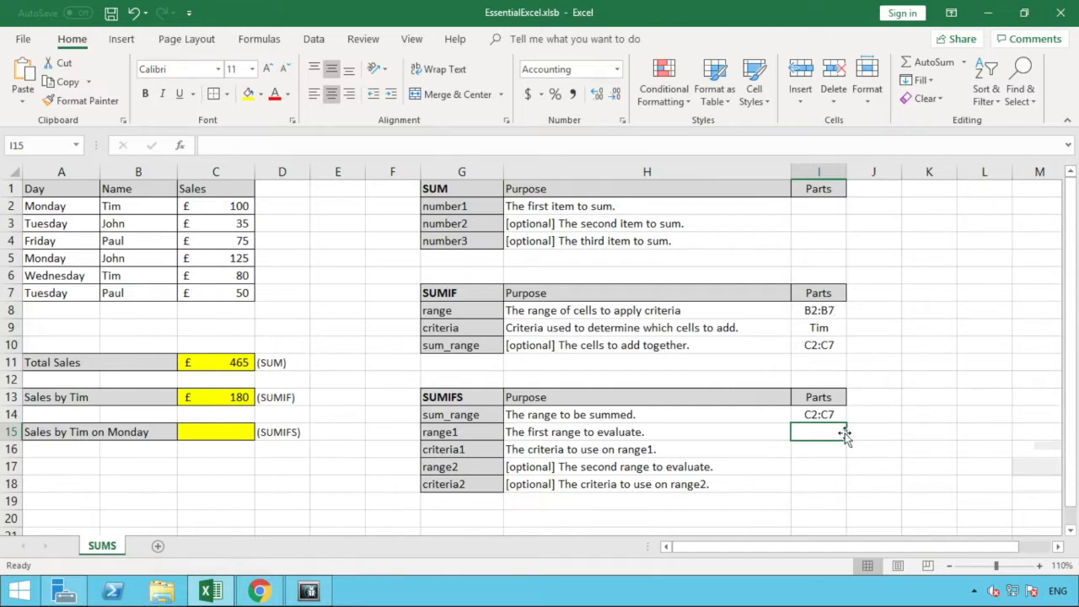
Enter B2:B7 as the range1 part of the SUMIFS reference table in cell I15.
type("B2")
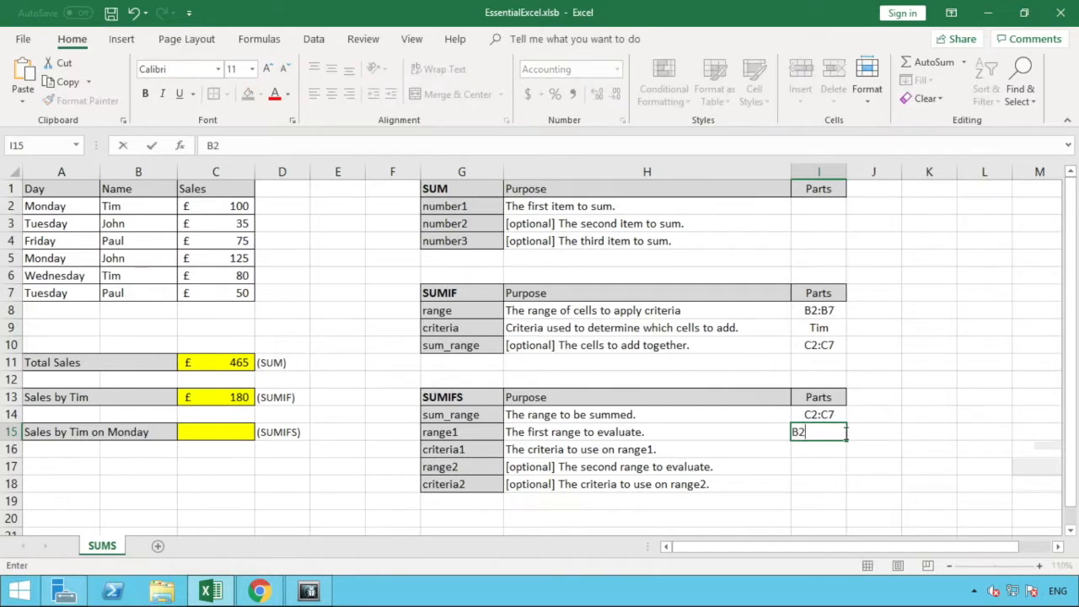
type(":B&")
key("BackSpace")
type("7")
key("Return")
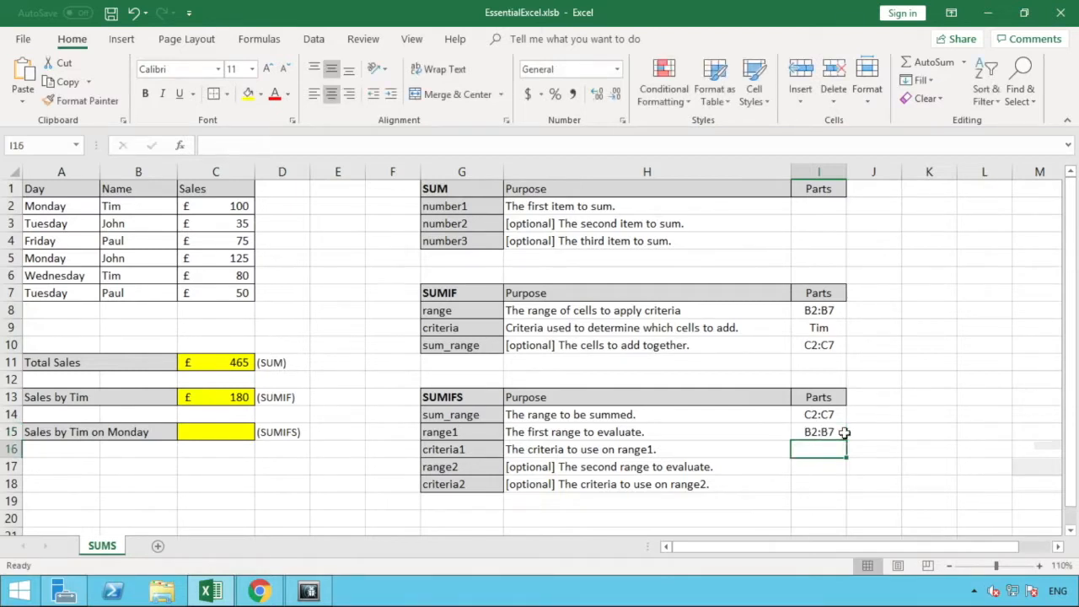
Fill the SUMIFS reference table with the name from B2 as criteria1 in I16 and A2:A7 as range2 in I17.
type("Tim")
key("Return")
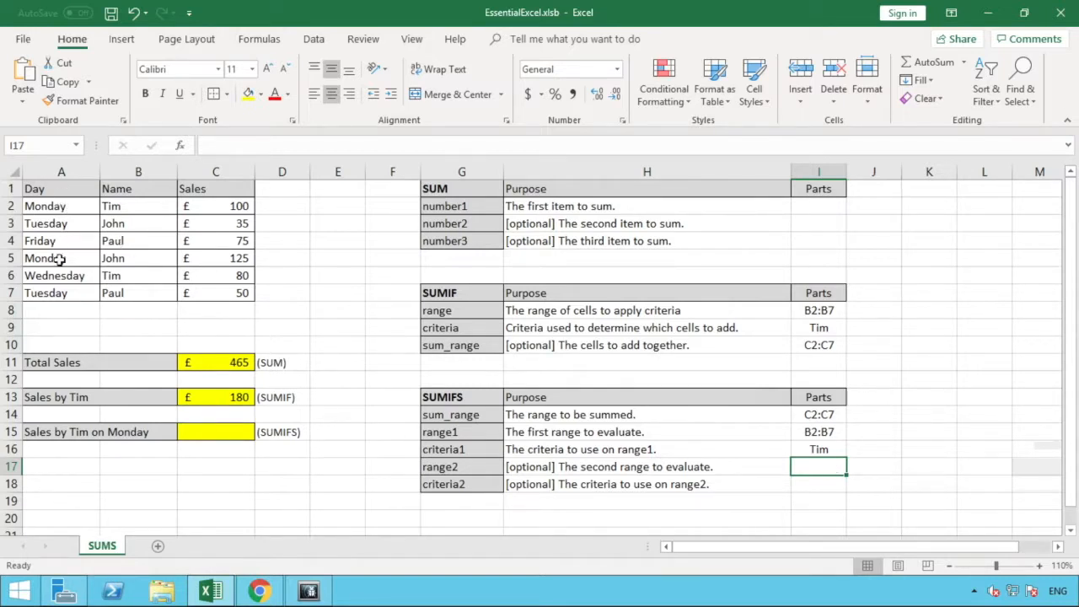
double_click(825, 467)
type("A2:A7")
left_click(821, 483)
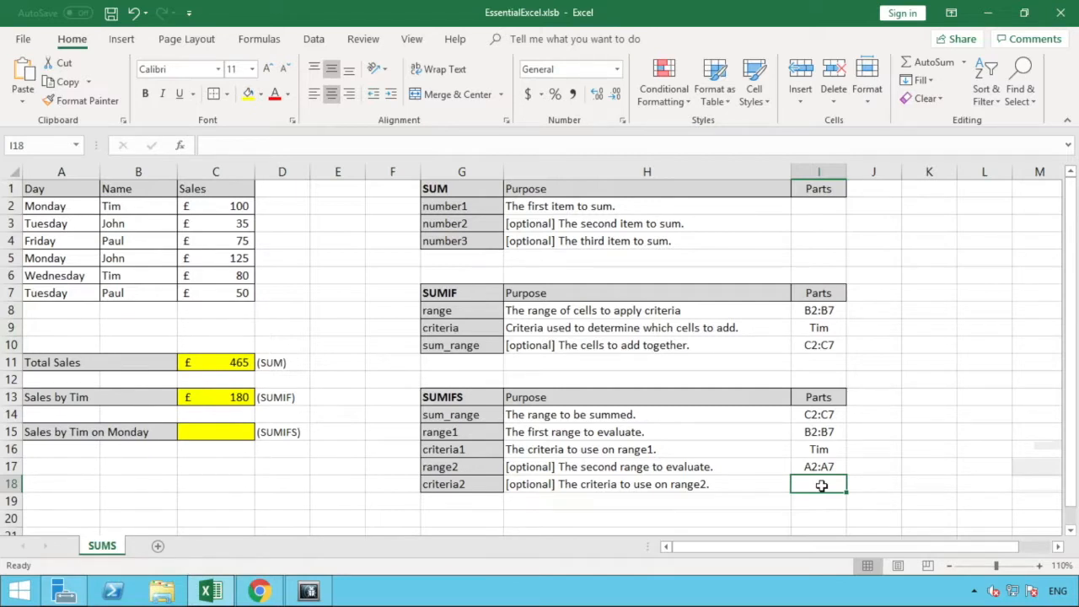
Enter Monday as the criteria2 part of the SUMIFS reference table in cell I18.
type("Mo")
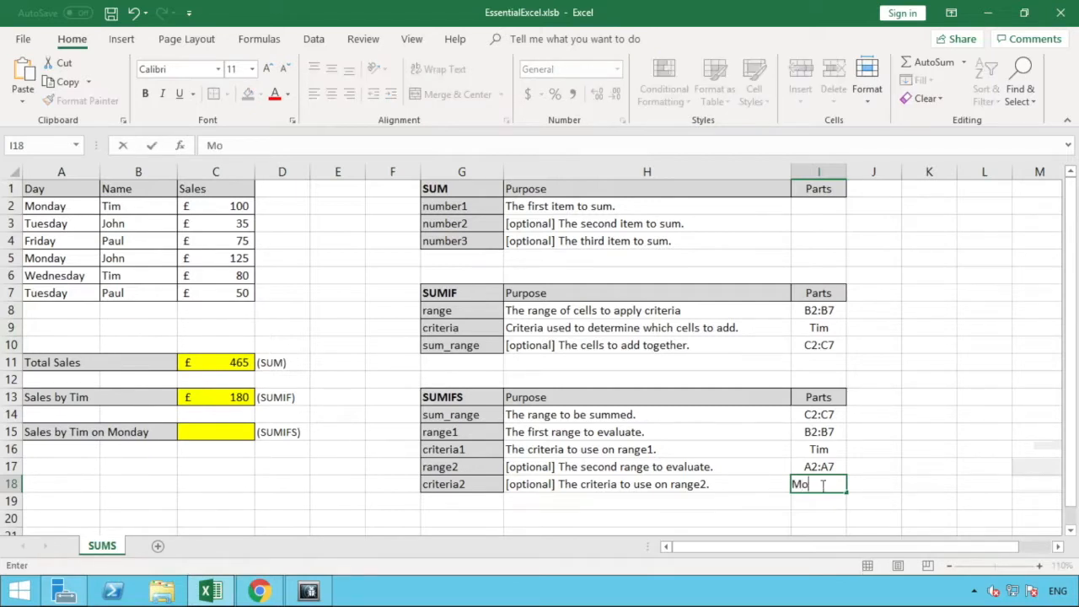
type("nday")
key("Return")
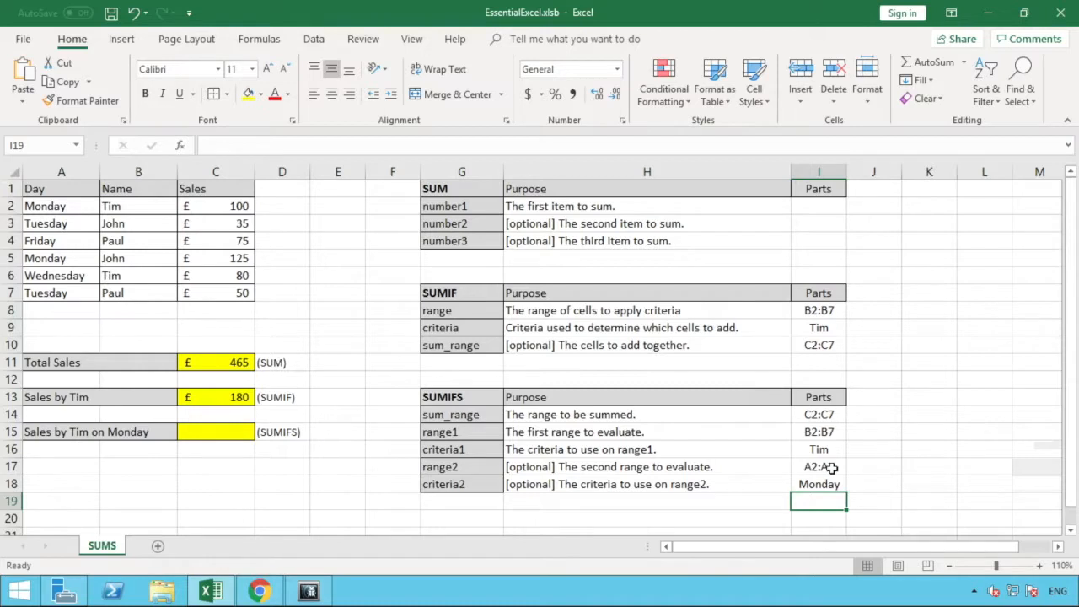
Start a SUMIFS formula in the yellow cell C15 with the Sales cells C2:C7 as its sum range.
left_click(230, 435)
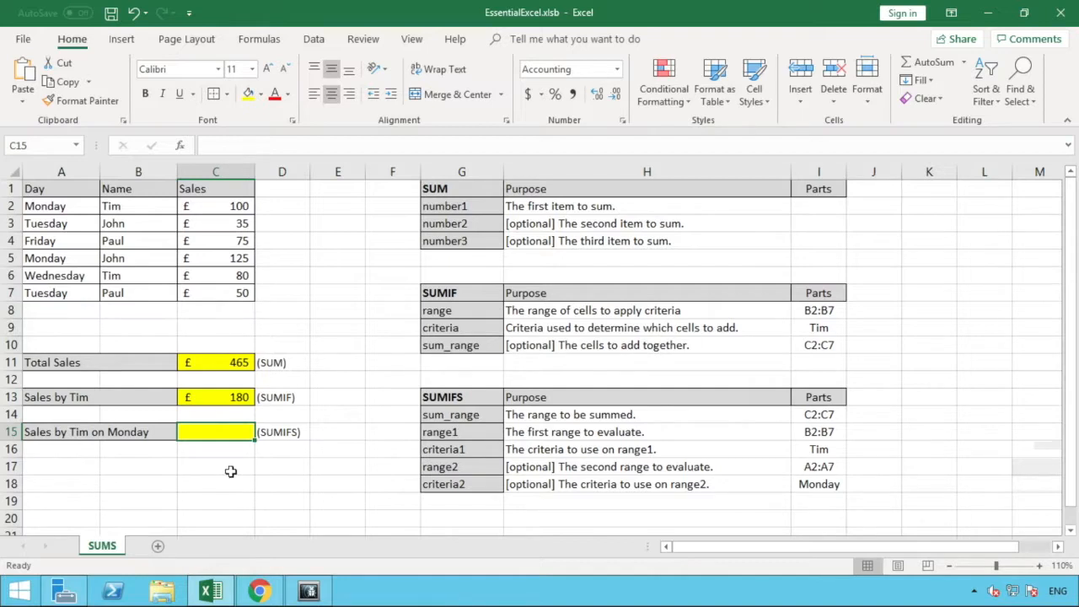
type("=")
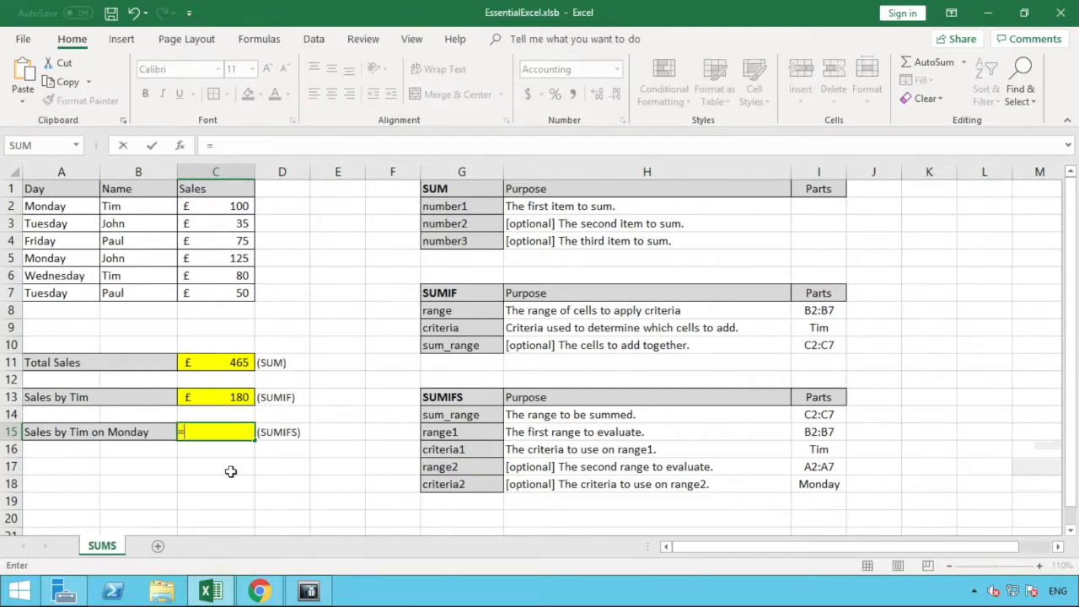
type("SUM")
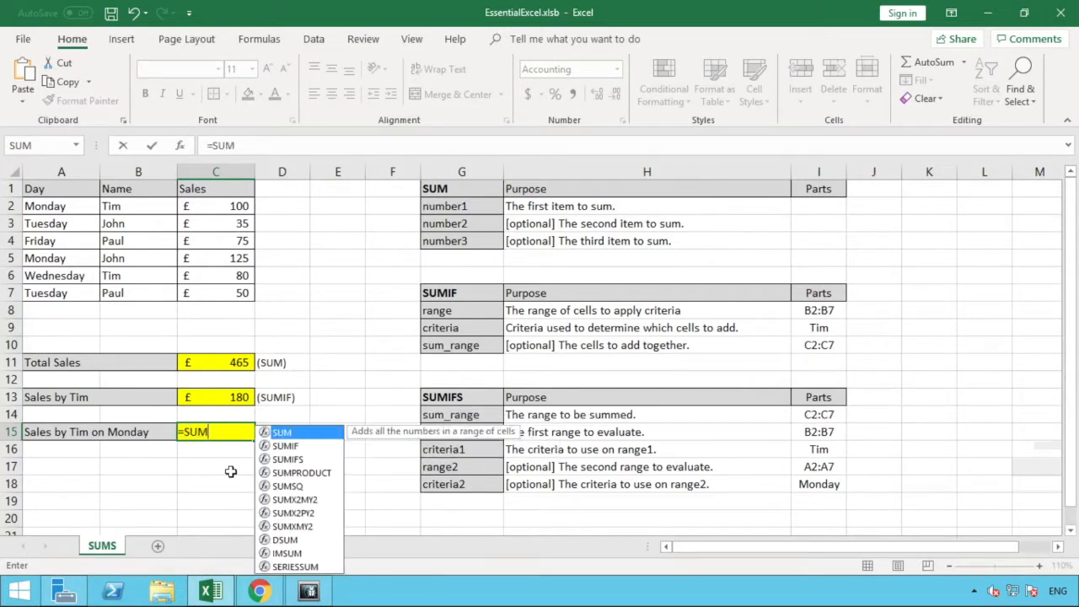
type("I")
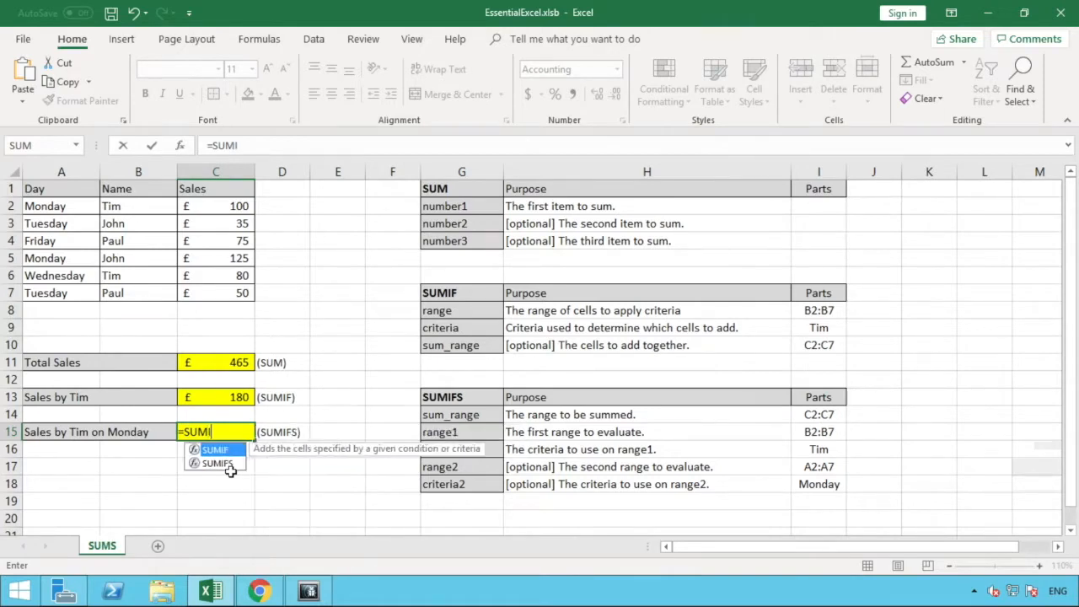
type("FS")
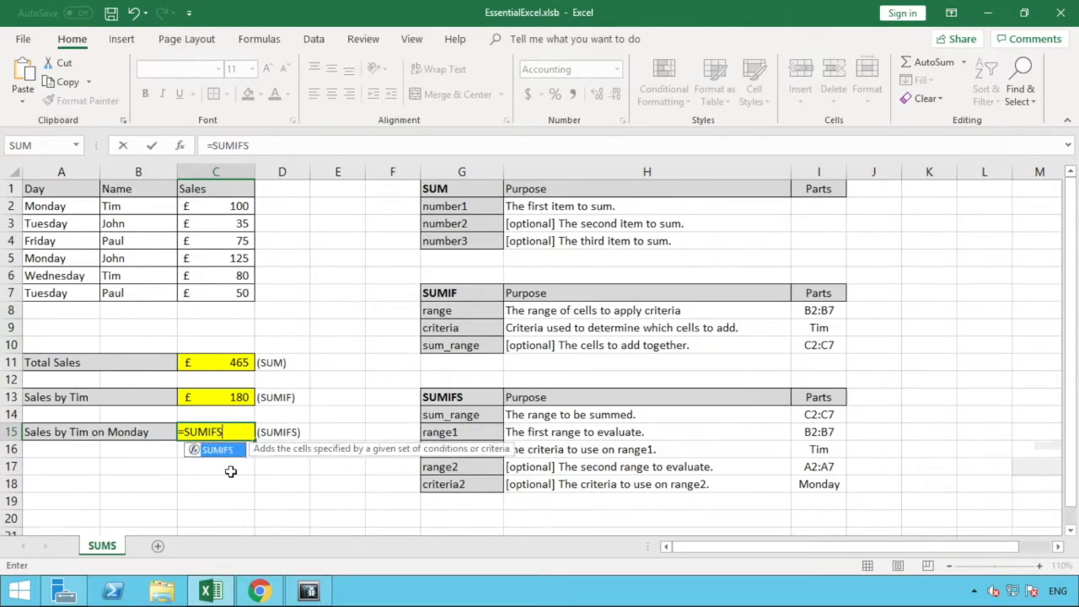
type("(")
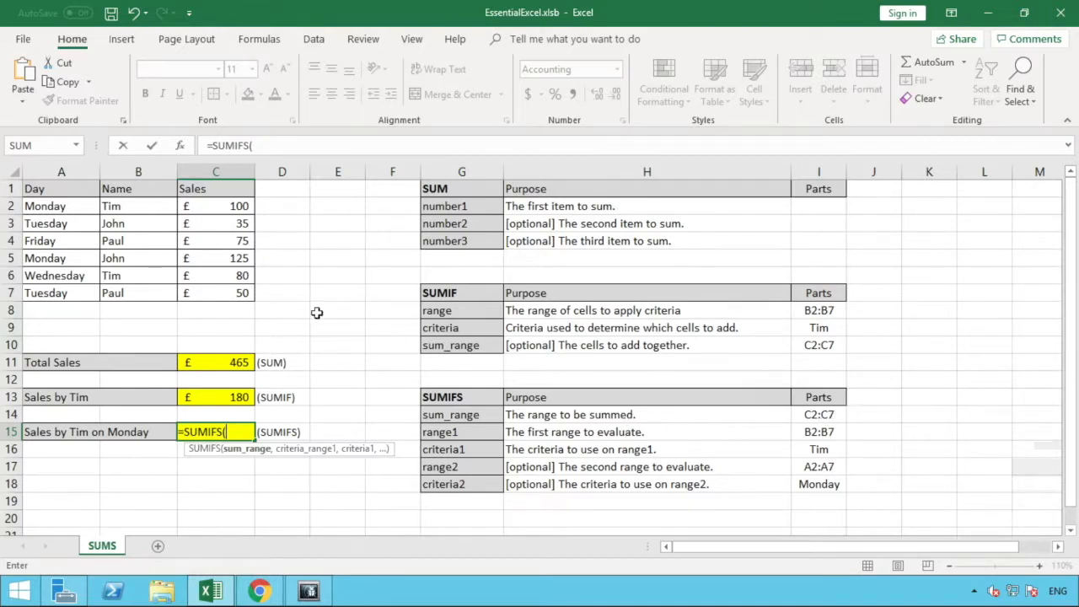
left_click_drag(241, 292, 233, 206)
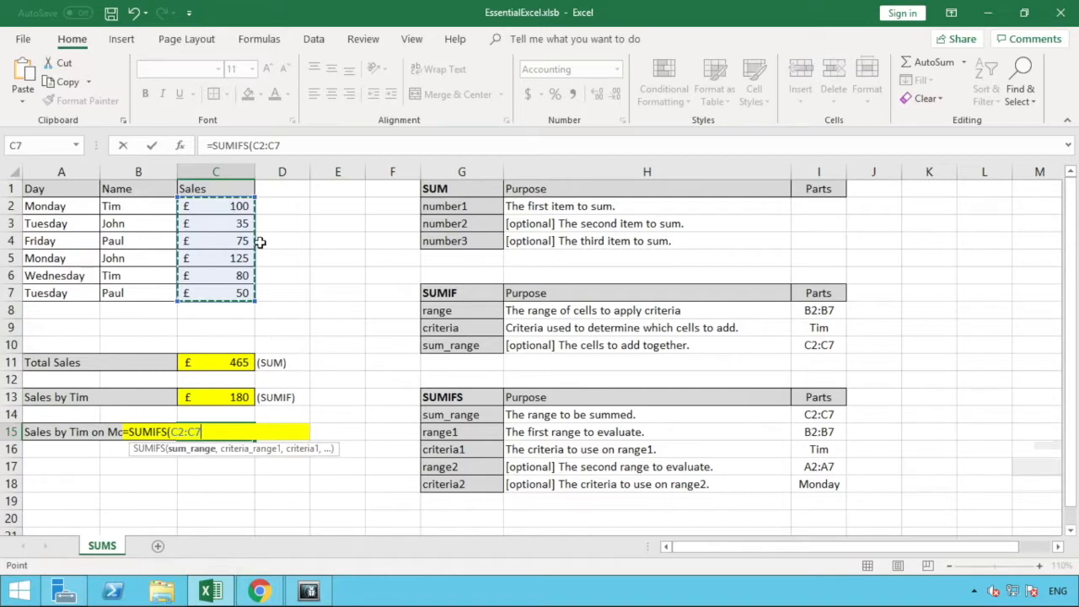
type(",")
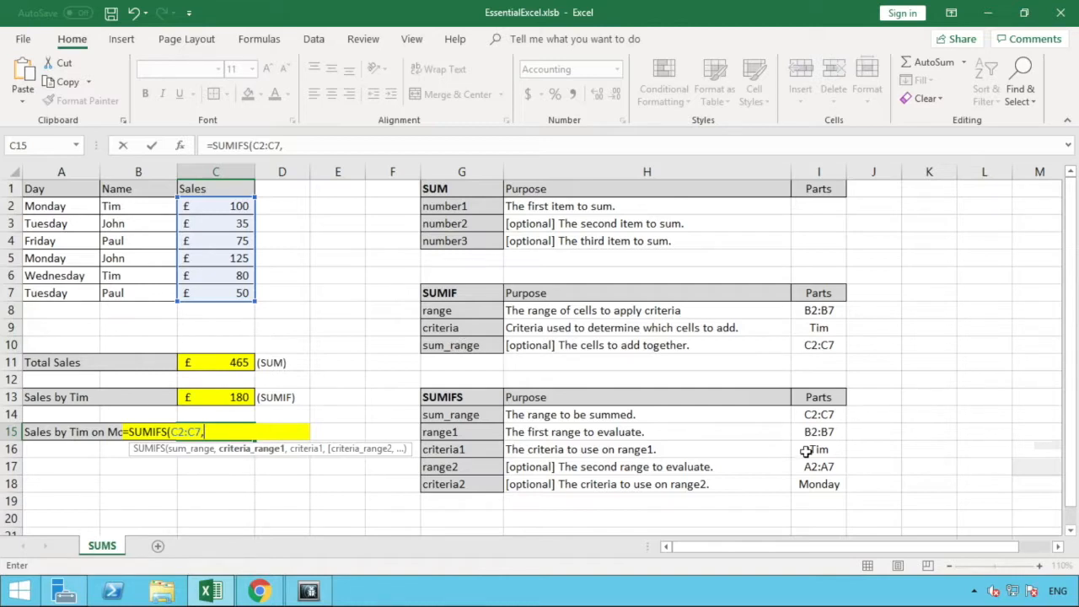
Add the first SUMIFS condition, using B2:B7 as criteria range and the quoted name from B2 as criteria.
left_click_drag(149, 293, 148, 209)
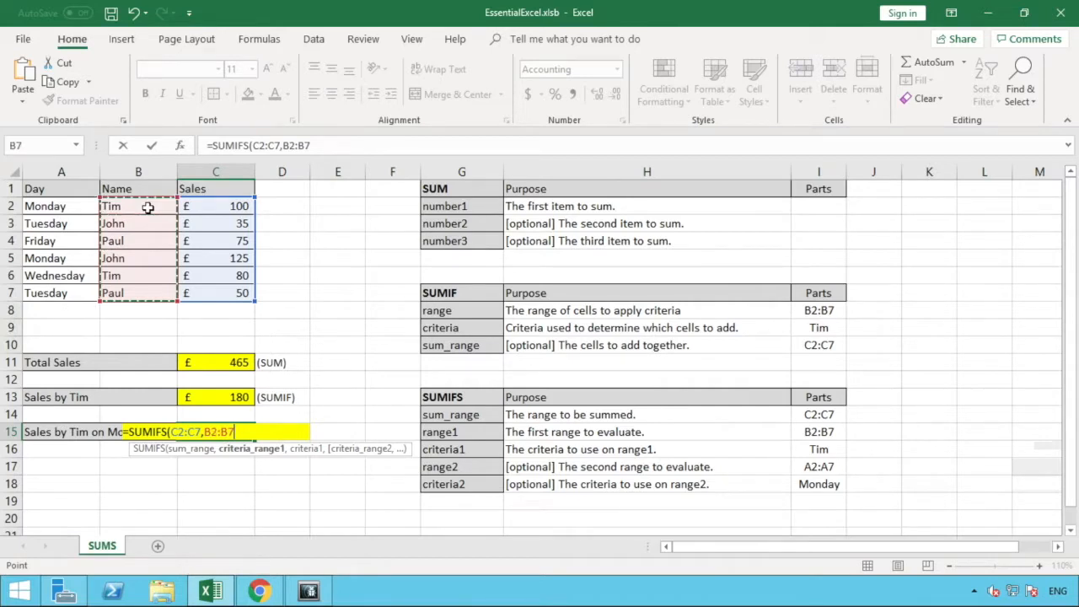
type(",")
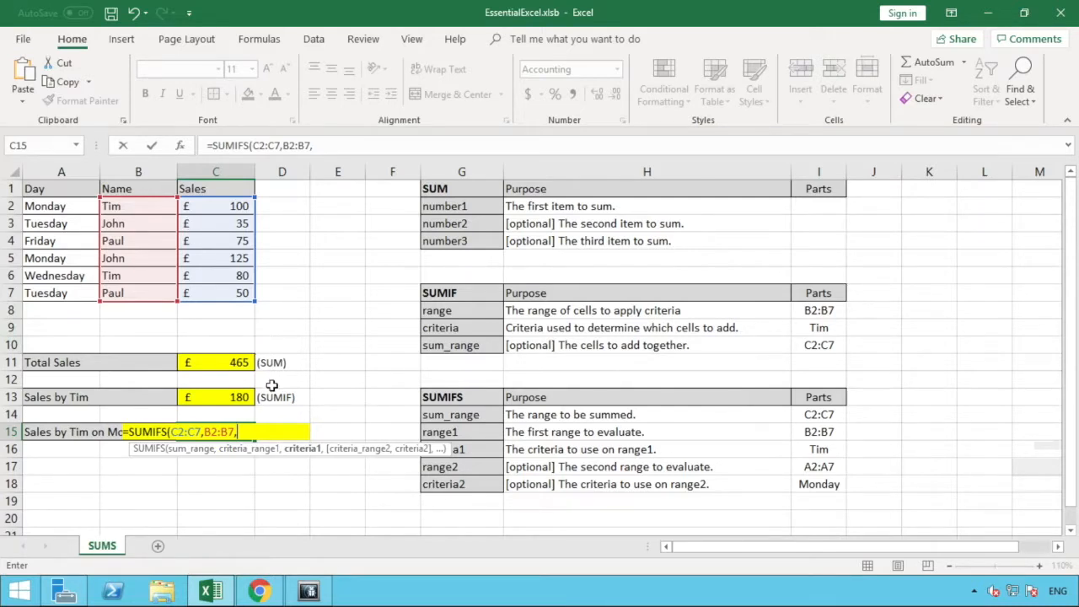
type("\"Tim\"")
type(",")
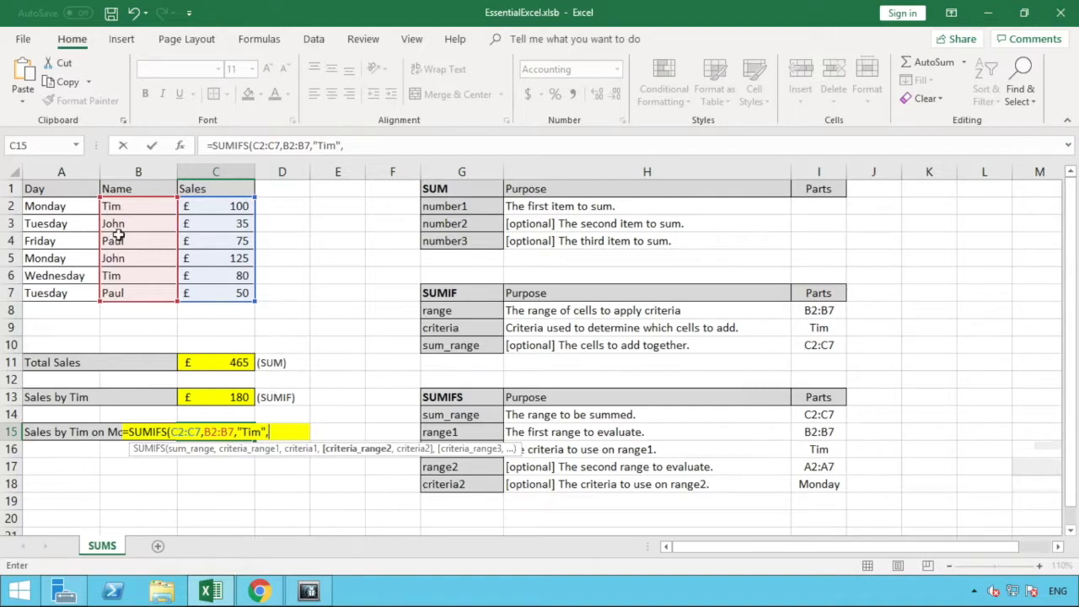
Complete the SUMIFS formula with A2:A7 as second criteria range and "Monday" as its criteria.
left_click_drag(65, 210, 65, 293)
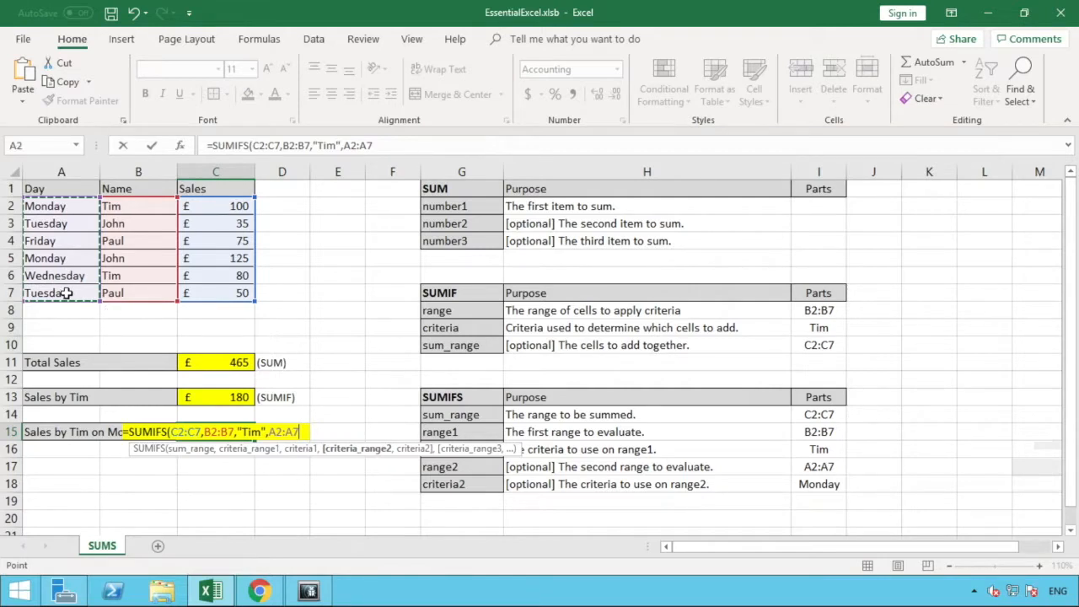
type(",")
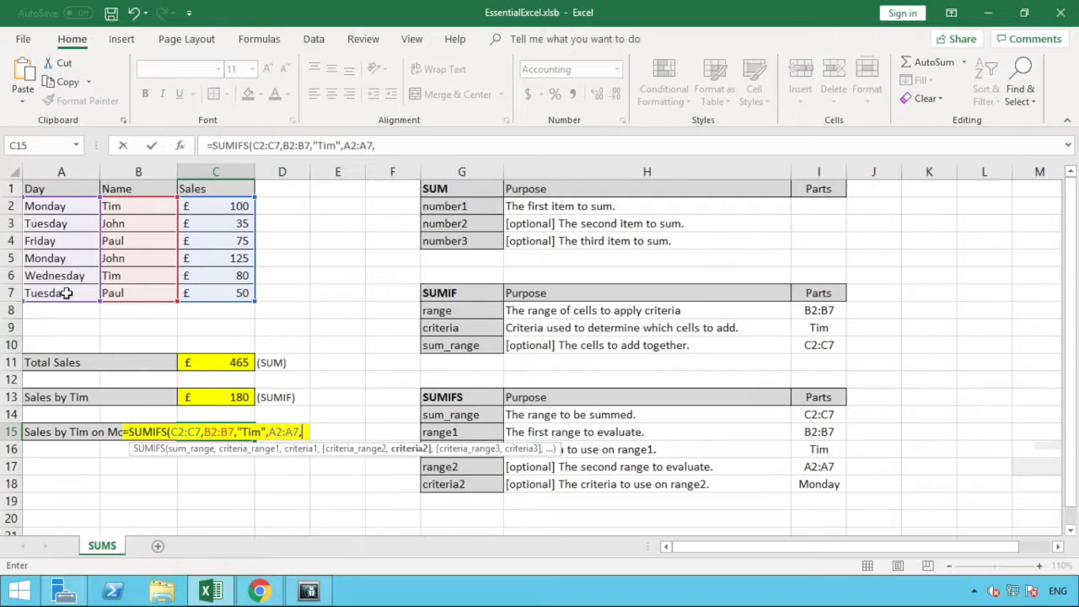
type(" Monday")
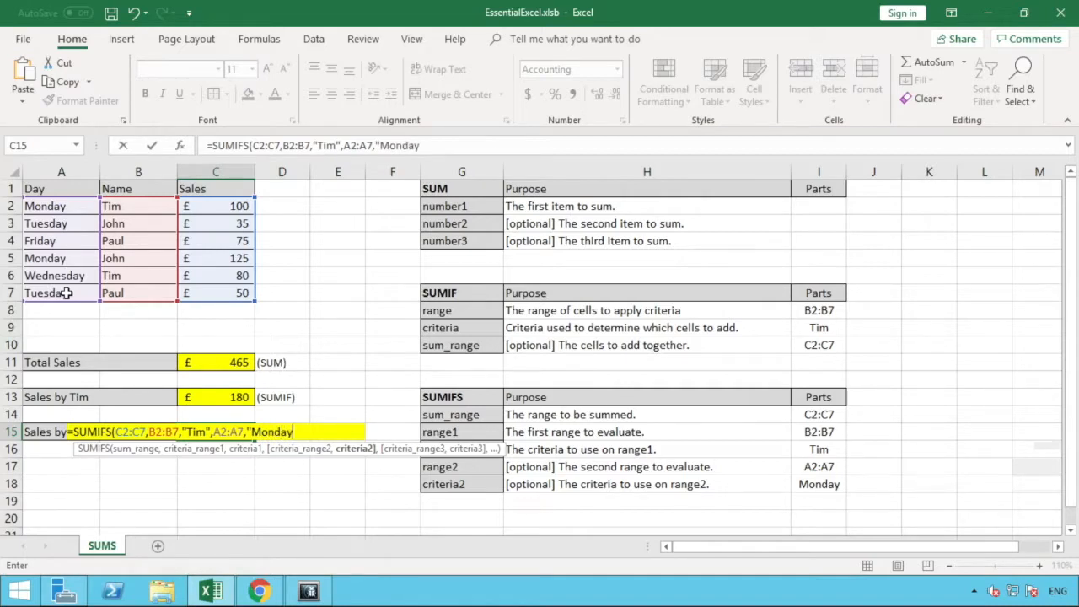
type("\"")
type(")")
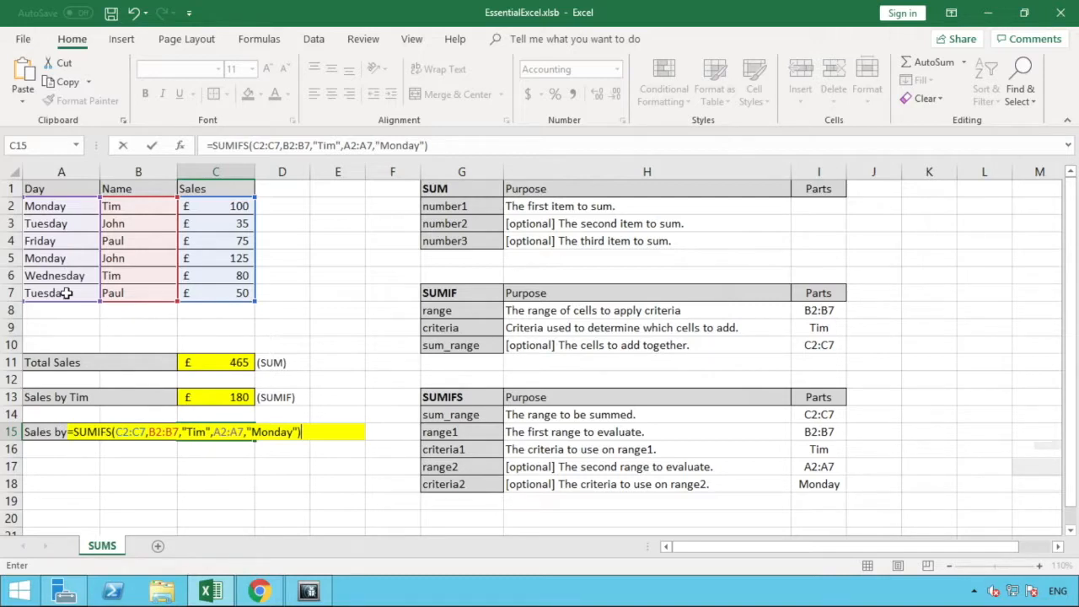
key("Return")
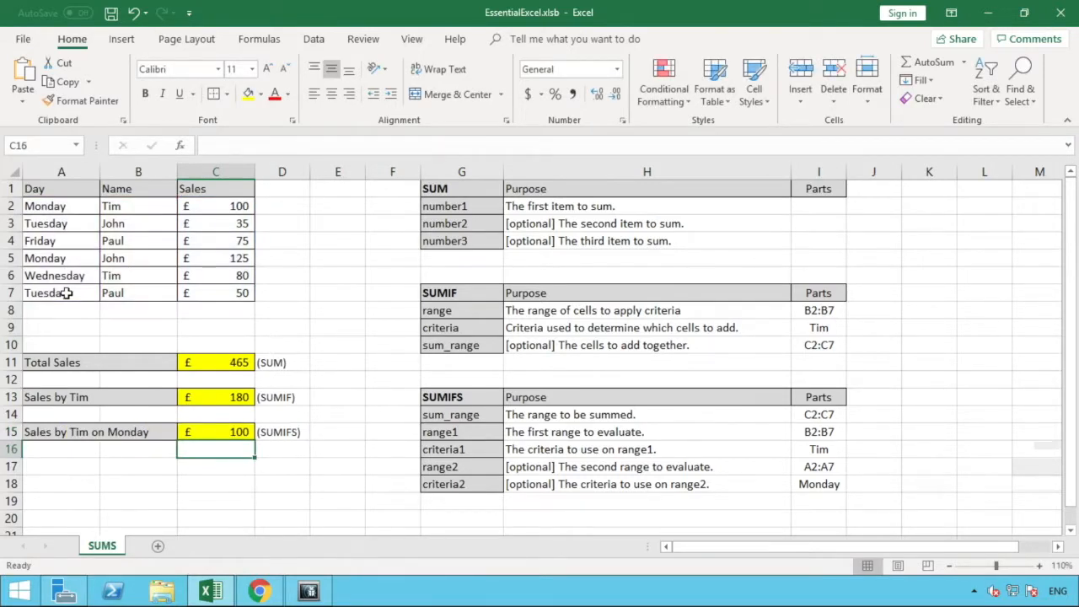
Check the SUMIFS result in C15 against the day, name and sales entries in rows 2 and 6.
left_click(217, 429)
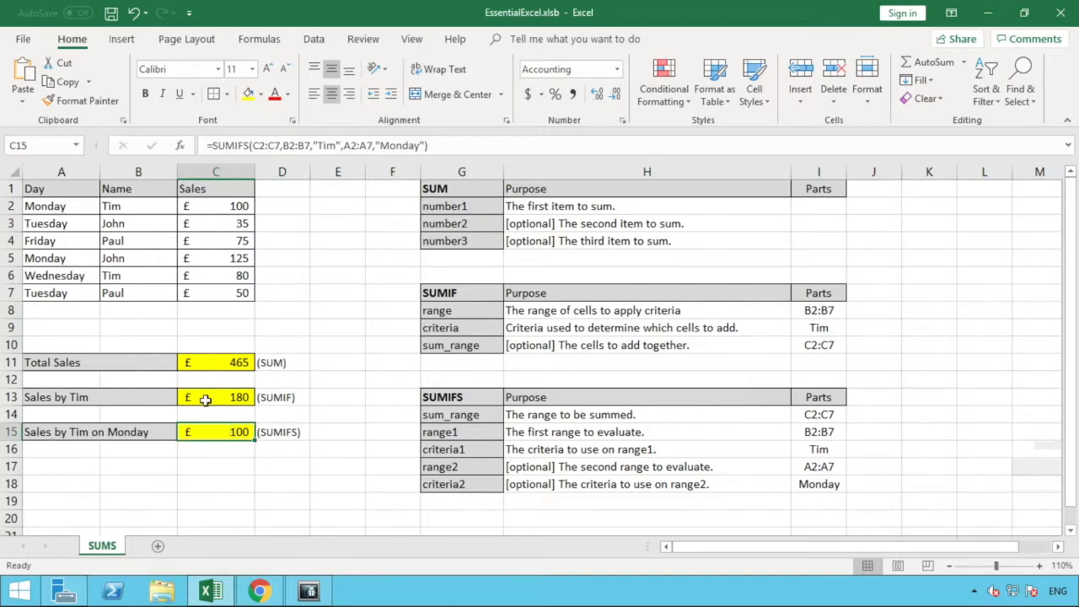
left_click(139, 211)
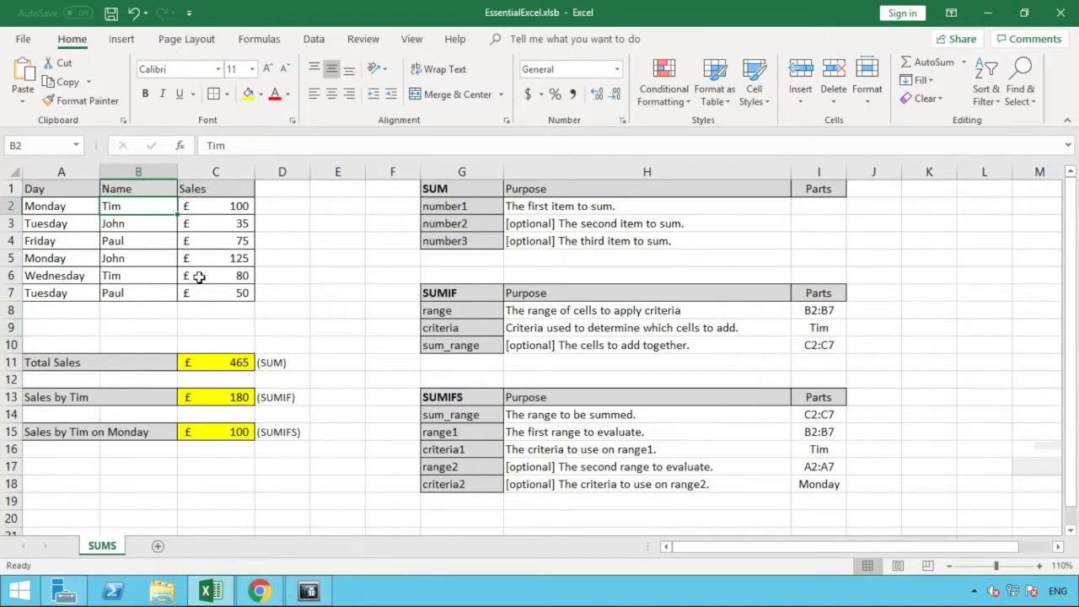
left_click(133, 275)
left_click(90, 275, "shift")
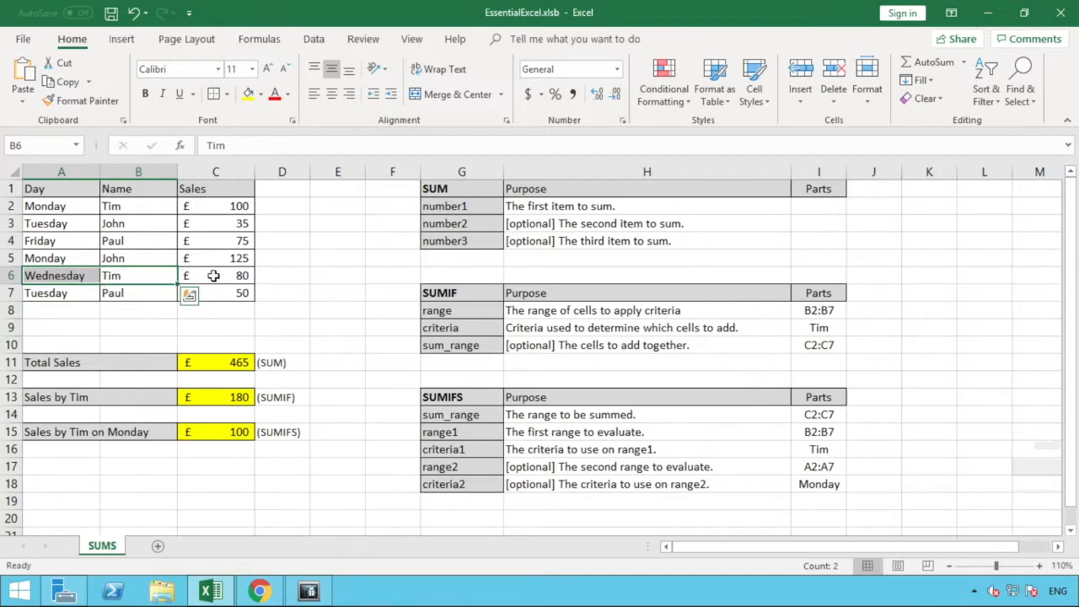
left_click(49, 206)
left_click_drag(91, 206, 223, 208)
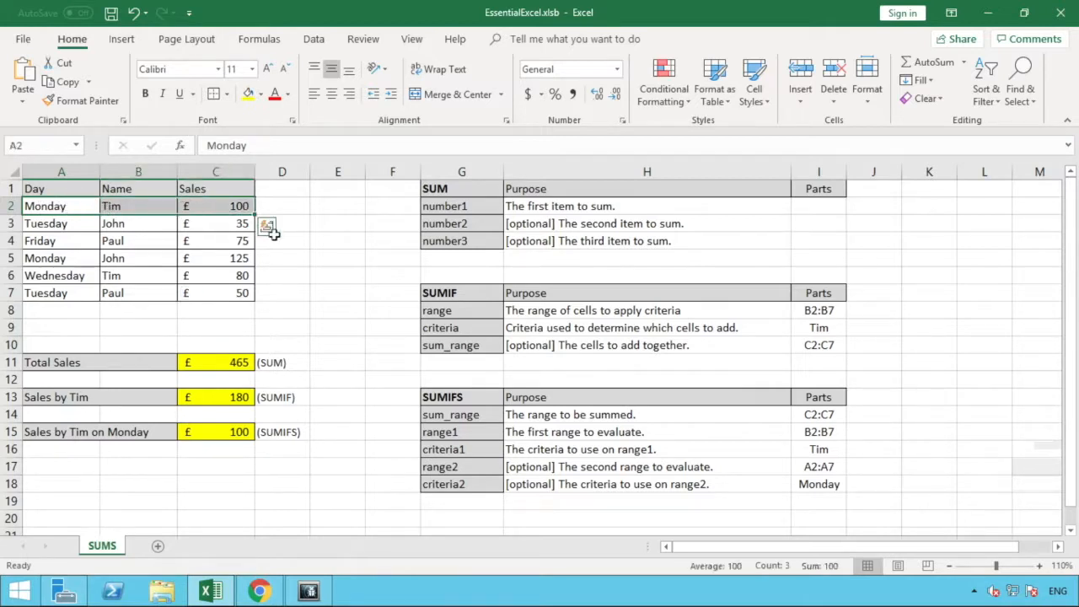
left_click(296, 276)
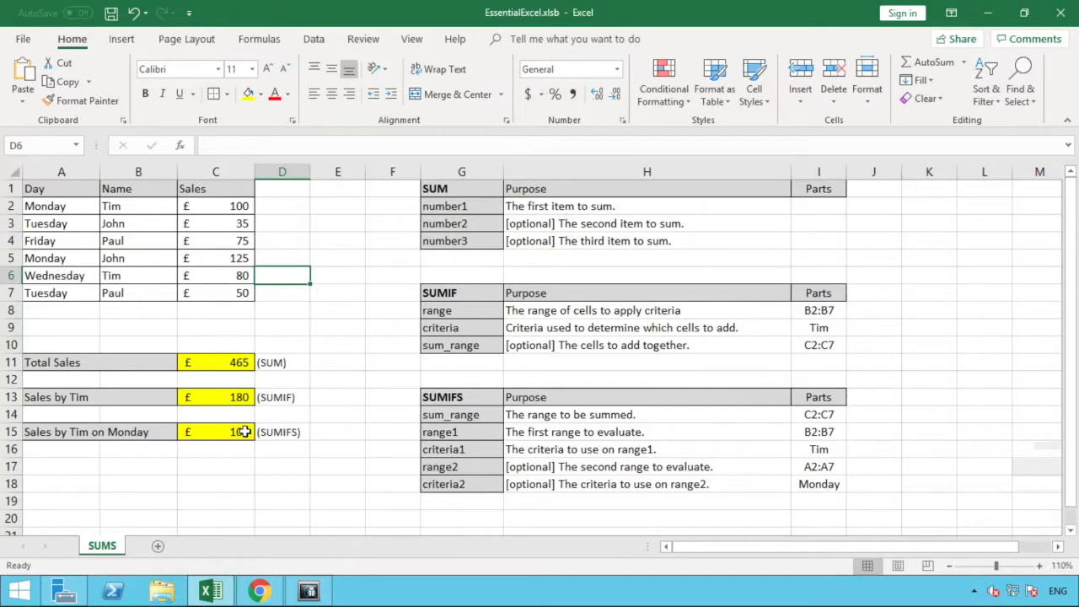
left_click(244, 431)
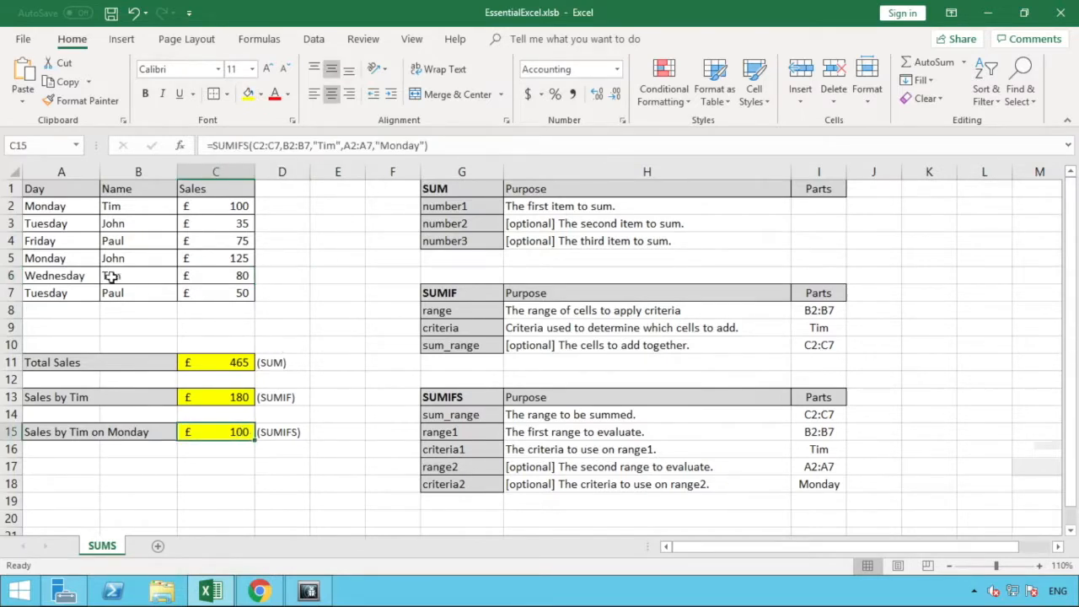
Change the day in A6 to Monday and compare the SUMIFS result in C15 with the SUMIF result in C13.
left_click(75, 275)
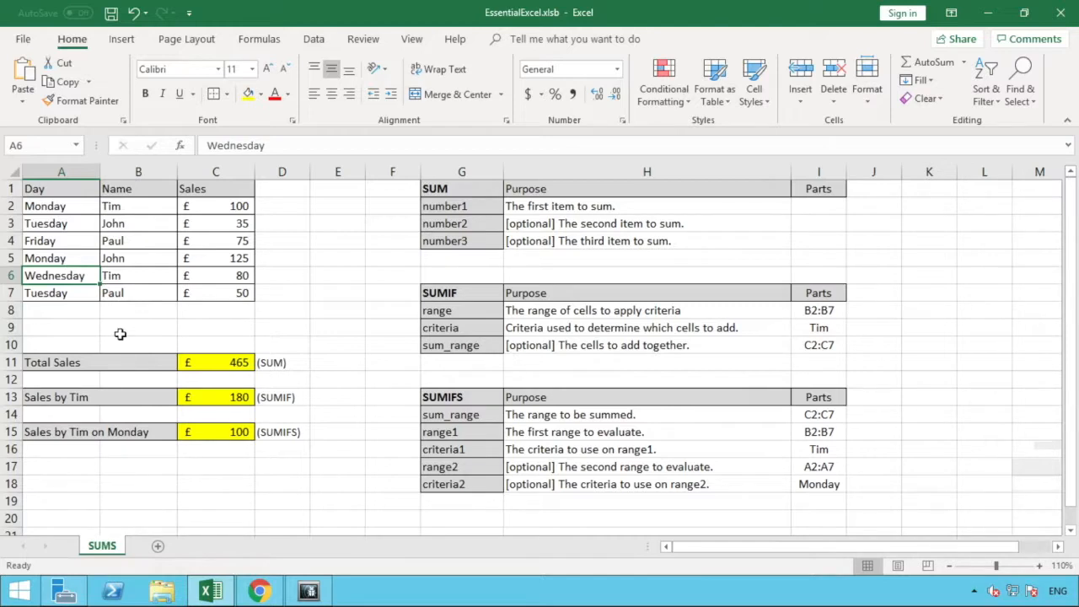
type("Monday")
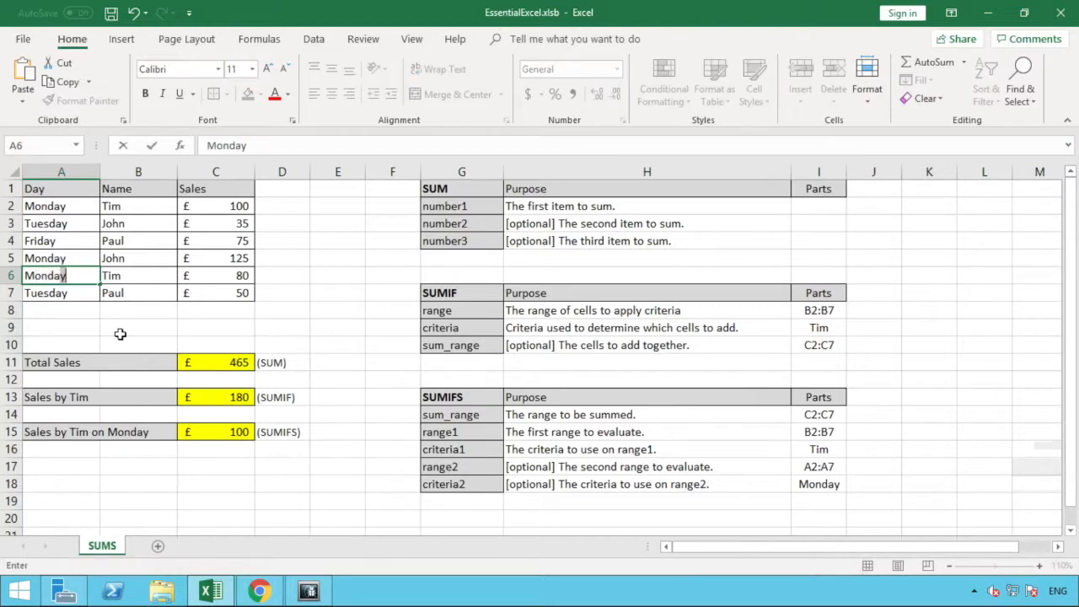
key("Return")
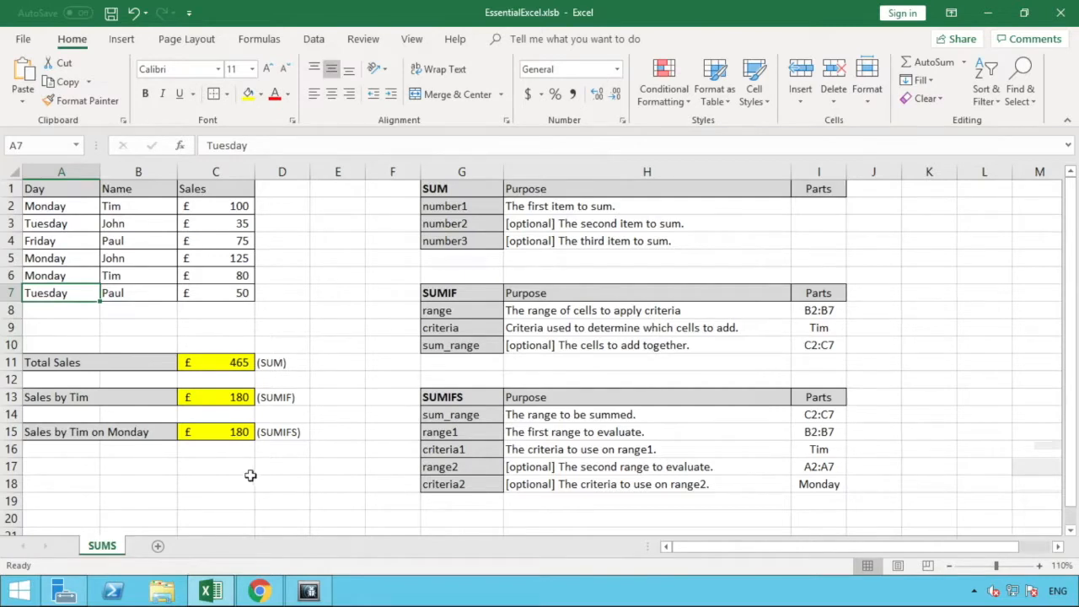
left_click(230, 435)
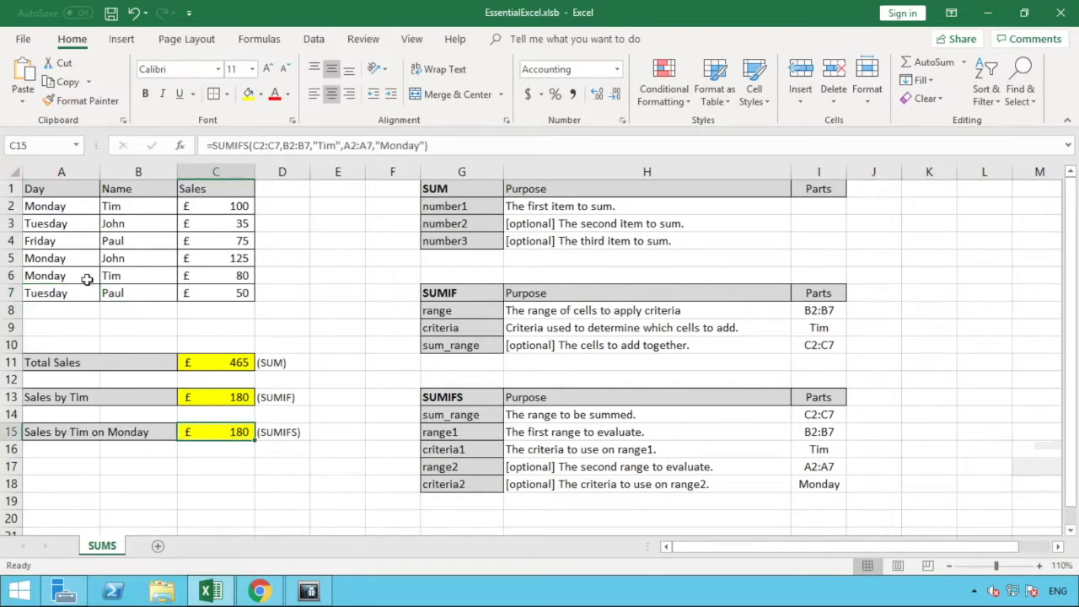
left_click(122, 279)
left_click(77, 279)
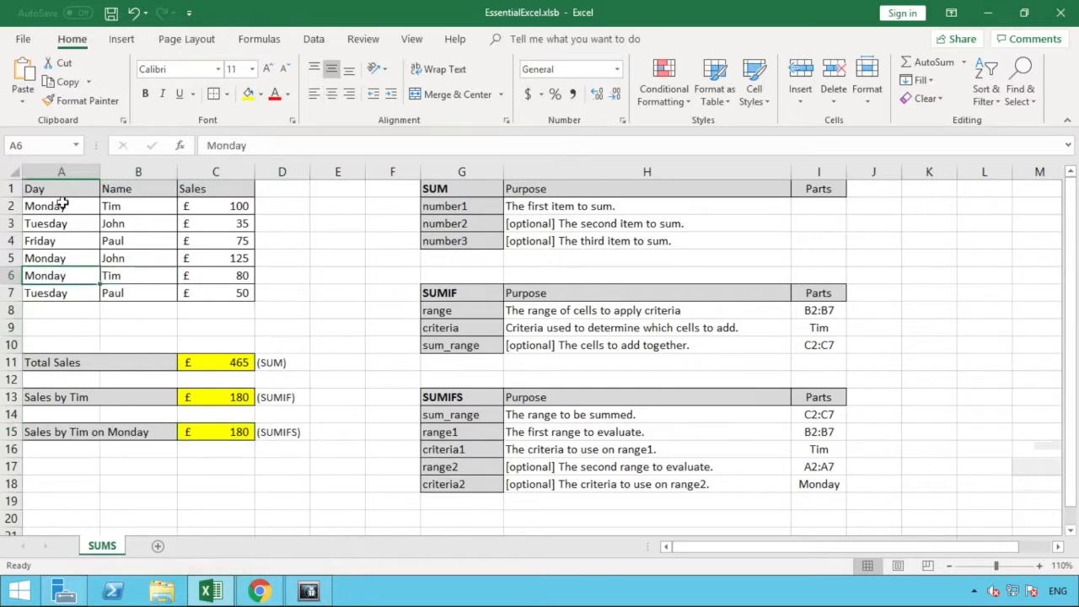
left_click(239, 434)
left_click(236, 401)
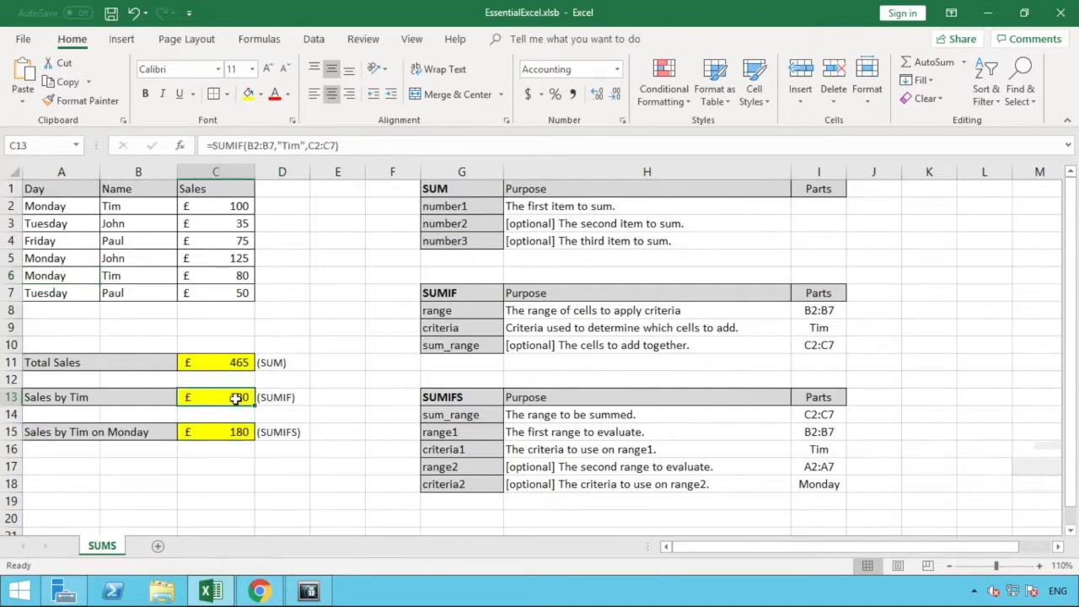